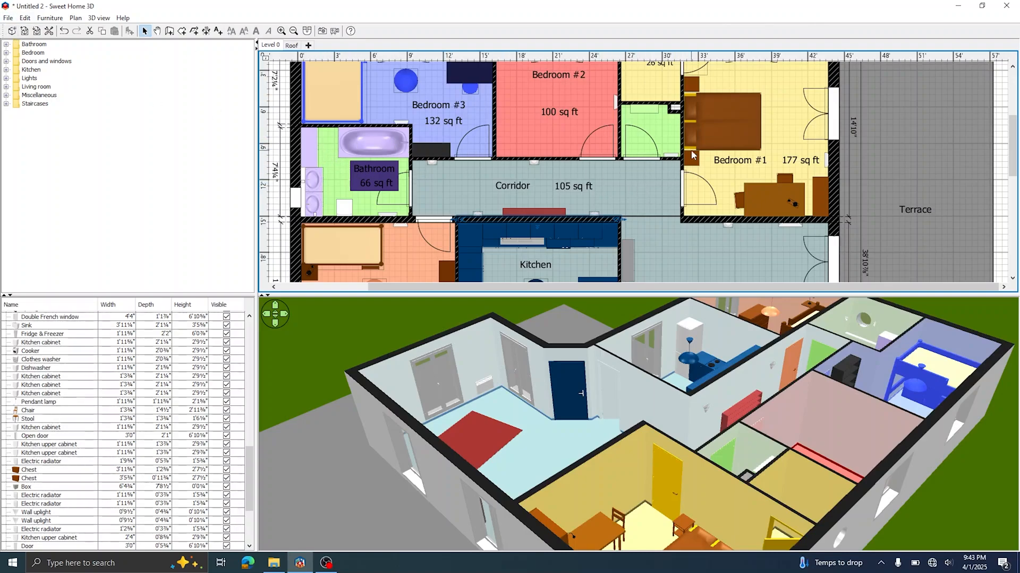
Step: View the gallery of demo homes available for starting a new home, and close it without loading one
{"action": "left_click", "coordinate": [11, 19]}
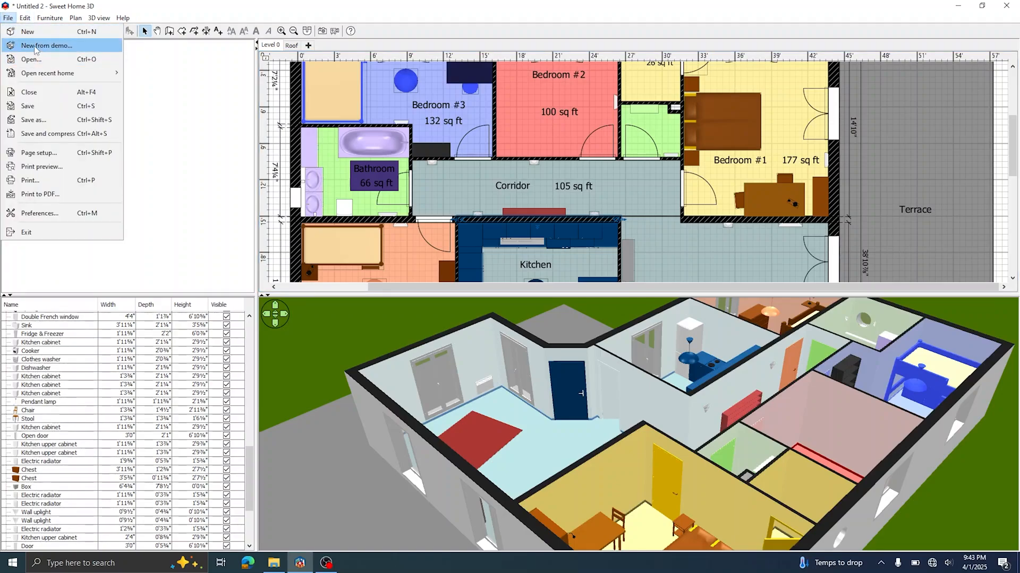
{"action": "left_click", "coordinate": [42, 45]}
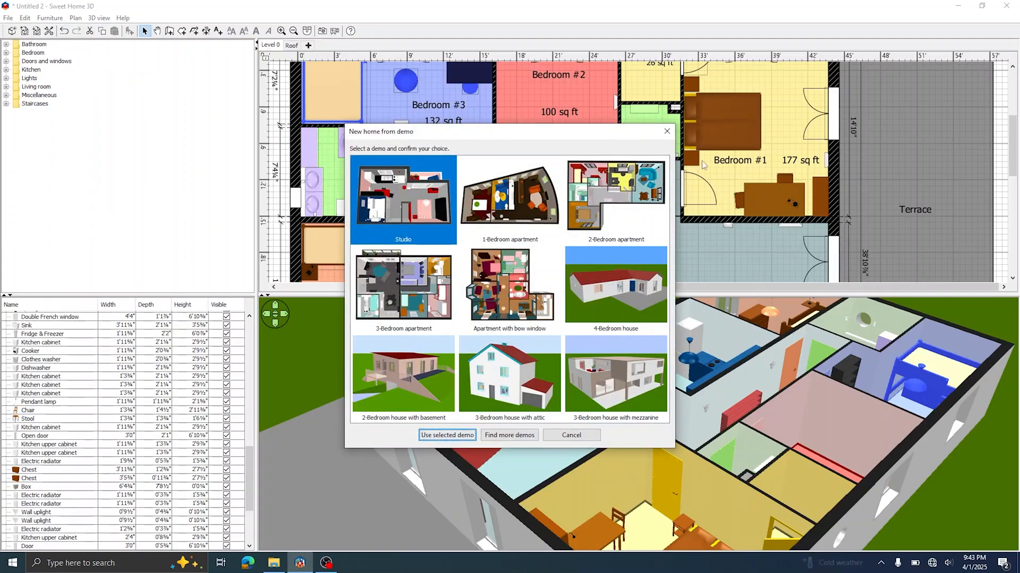
{"action": "left_click", "coordinate": [667, 132]}
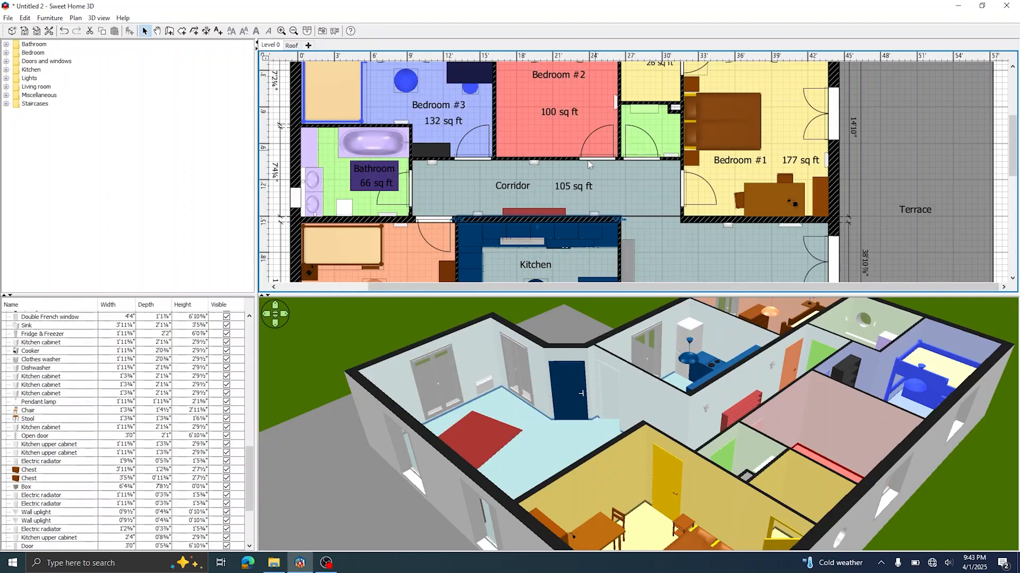
Step: Examine the room layout of the Level 0 floor plan, from the upper bedrooms to the kitchen and living room
{"action": "scroll", "coordinate": [574, 188], "scroll_direction": "up", "scroll_amount": 4}
{"action": "scroll", "coordinate": [574, 188], "scroll_direction": "down", "scroll_amount": 3}
{"action": "scroll", "coordinate": [550, 159], "scroll_direction": "down", "scroll_amount": 4}
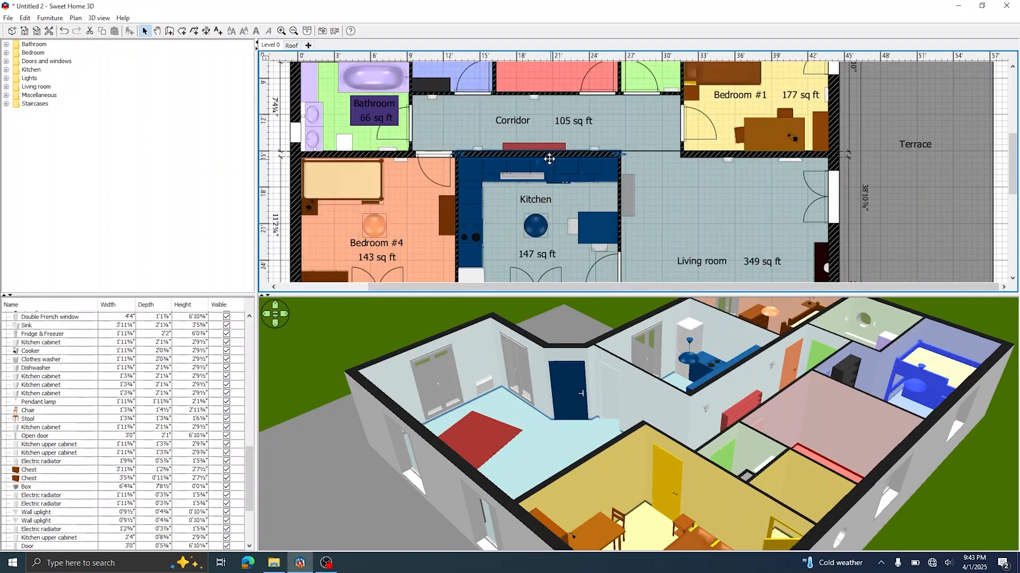
{"action": "scroll", "coordinate": [549, 158], "scroll_direction": "down", "scroll_amount": 5}
{"action": "scroll", "coordinate": [588, 189], "scroll_direction": "up", "scroll_amount": 7}
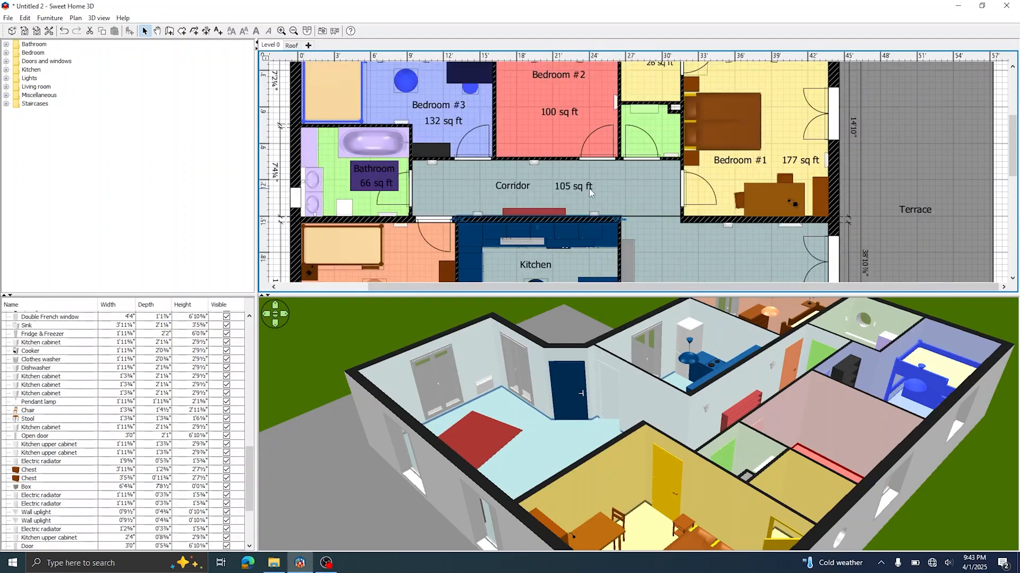
{"action": "scroll", "coordinate": [588, 189], "scroll_direction": "up", "scroll_amount": 3}
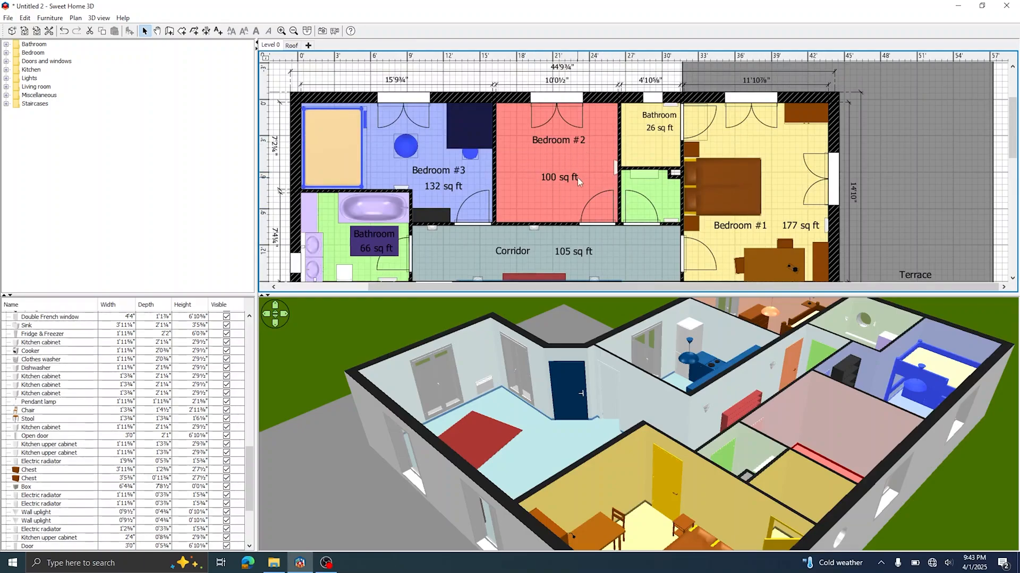
{"action": "scroll", "coordinate": [589, 178], "scroll_direction": "down", "scroll_amount": 3}
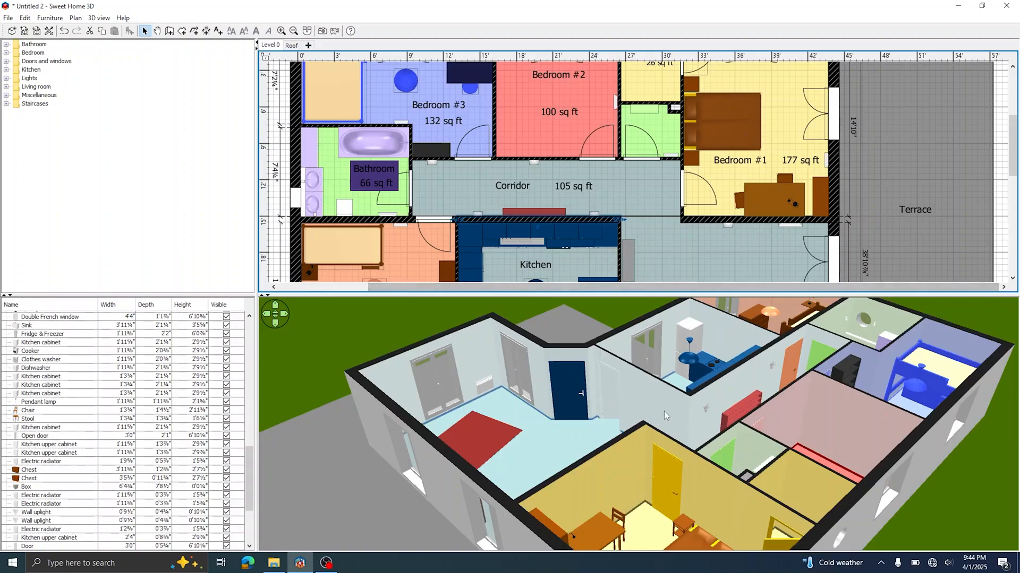
Step: Examine the house's rooms and interior walls from several sides in the 3D aerial view
{"action": "left_click_drag", "start_coordinate": [569, 398], "coordinate": [694, 392]}
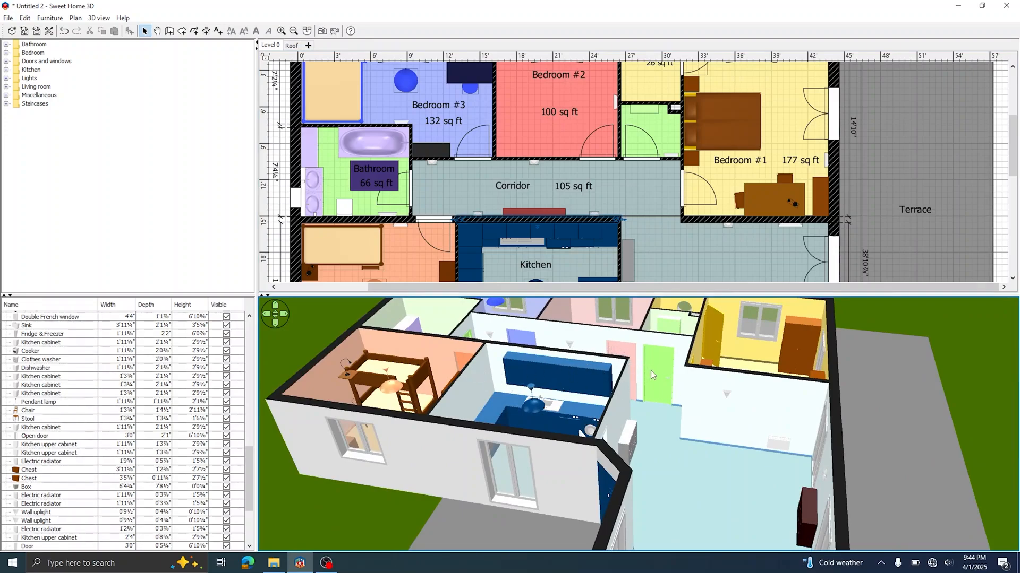
{"action": "left_click_drag", "start_coordinate": [655, 378], "coordinate": [528, 380]}
{"action": "left_click_drag", "start_coordinate": [683, 372], "coordinate": [532, 374]}
{"action": "right_click", "coordinate": [531, 375]}
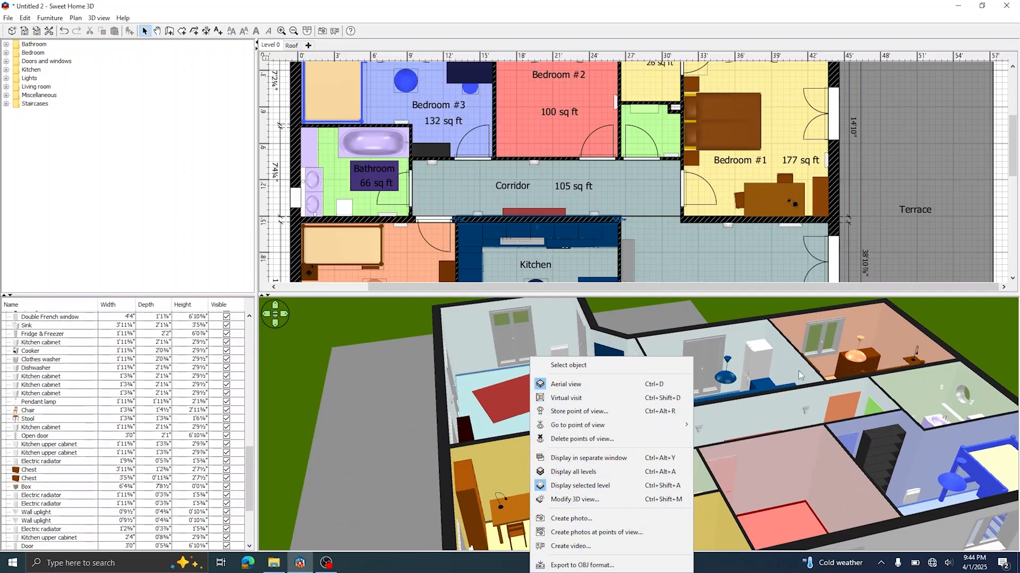
{"action": "left_click", "coordinate": [662, 312]}
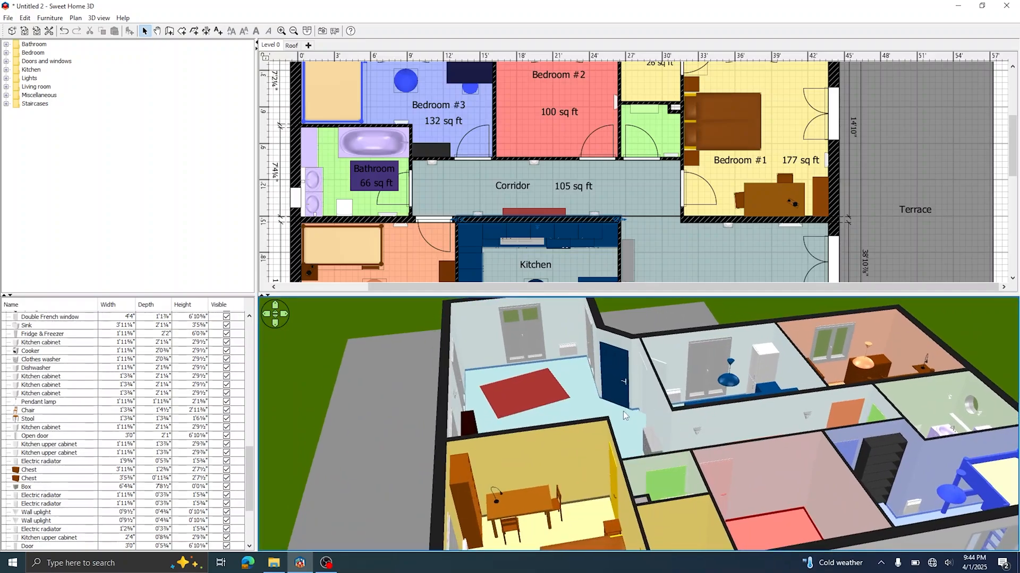
{"action": "left_click_drag", "start_coordinate": [623, 411], "coordinate": [405, 389]}
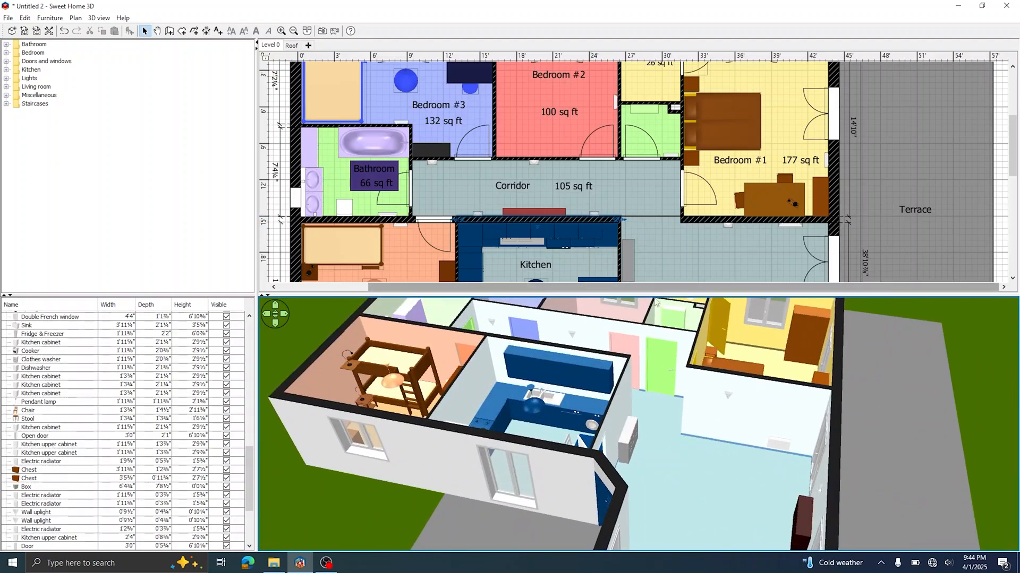
{"action": "left_click_drag", "start_coordinate": [665, 357], "coordinate": [717, 423]}
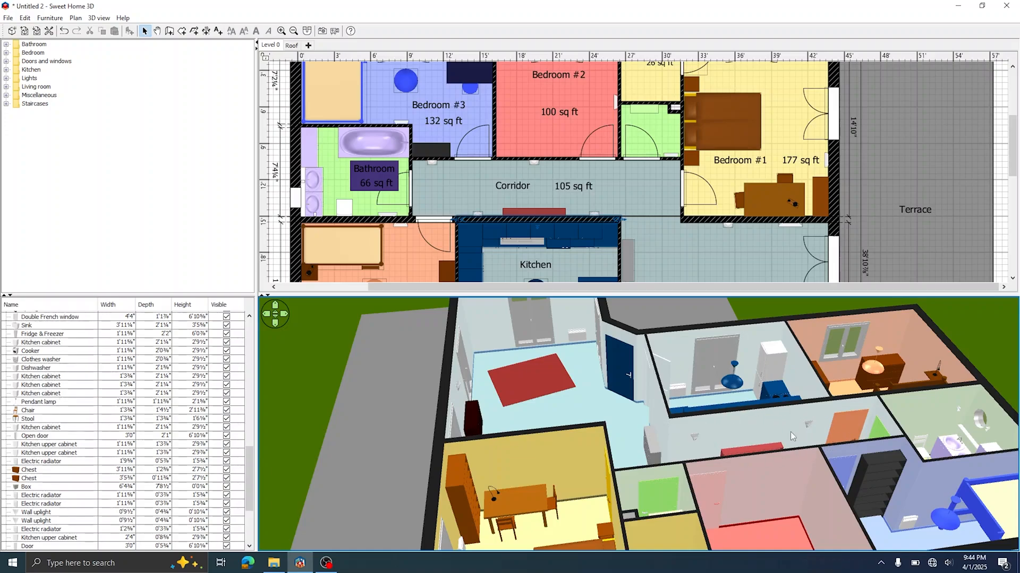
Step: Select the wall between the corridor and the kitchen in the plan and open its modification settings, keeping the 3D model in view
{"action": "left_click", "coordinate": [535, 218]}
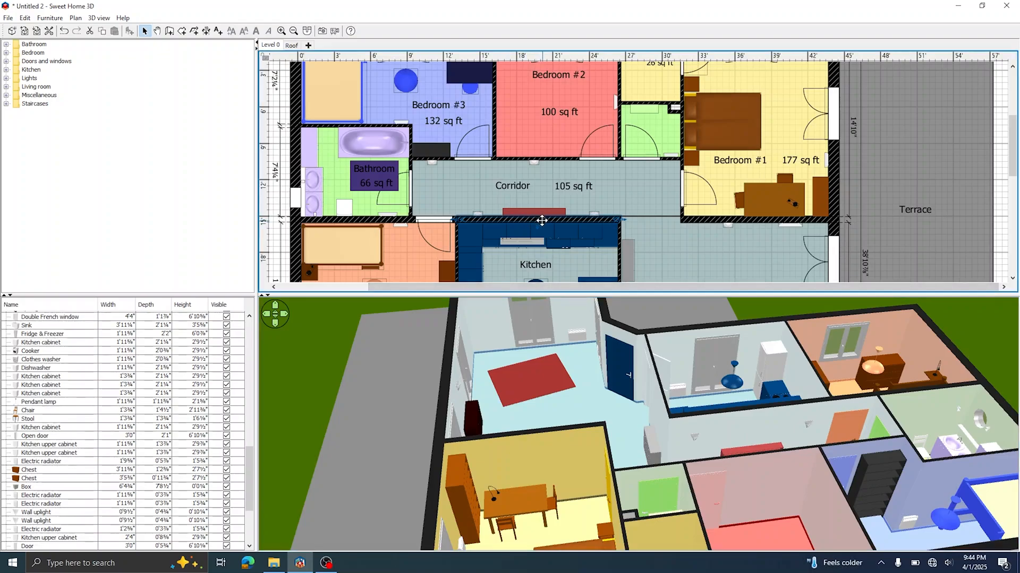
{"action": "left_click", "coordinate": [539, 219]}
{"action": "scroll", "coordinate": [575, 220], "scroll_direction": "up", "scroll_amount": 3}
{"action": "scroll", "coordinate": [582, 234], "scroll_direction": "down", "scroll_amount": 3}
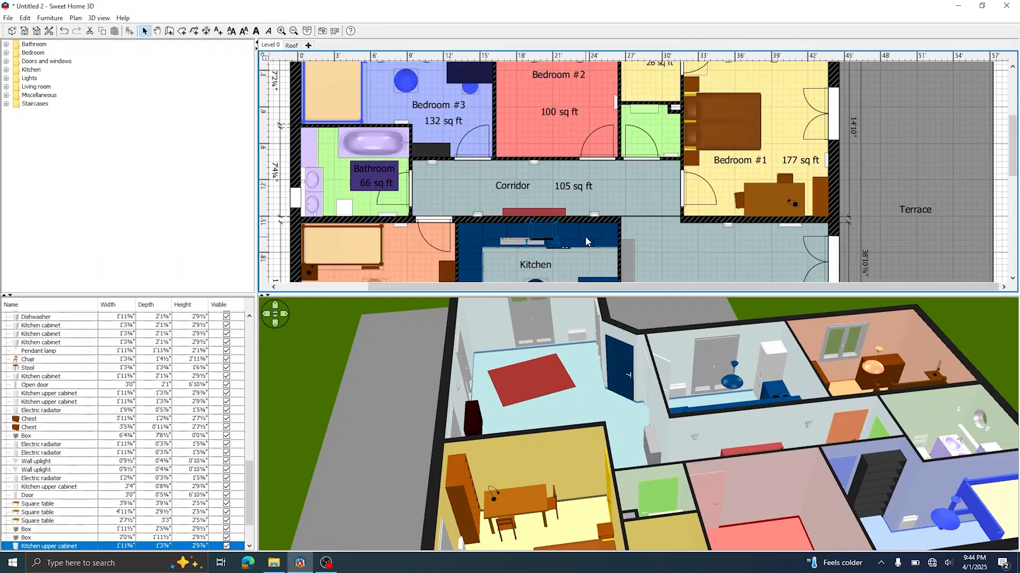
{"action": "left_click", "coordinate": [580, 217]}
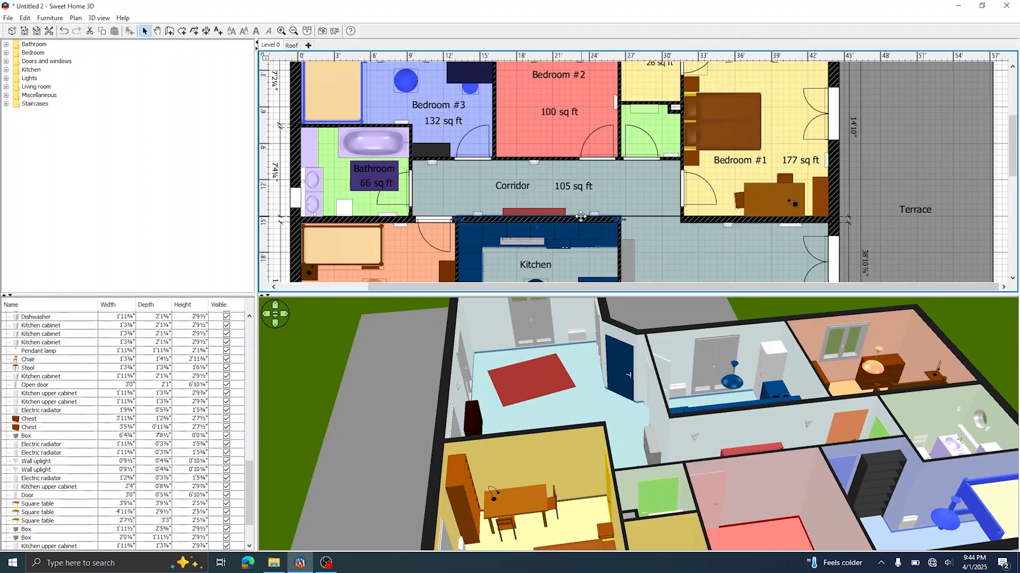
{"action": "right_click", "coordinate": [570, 222]}
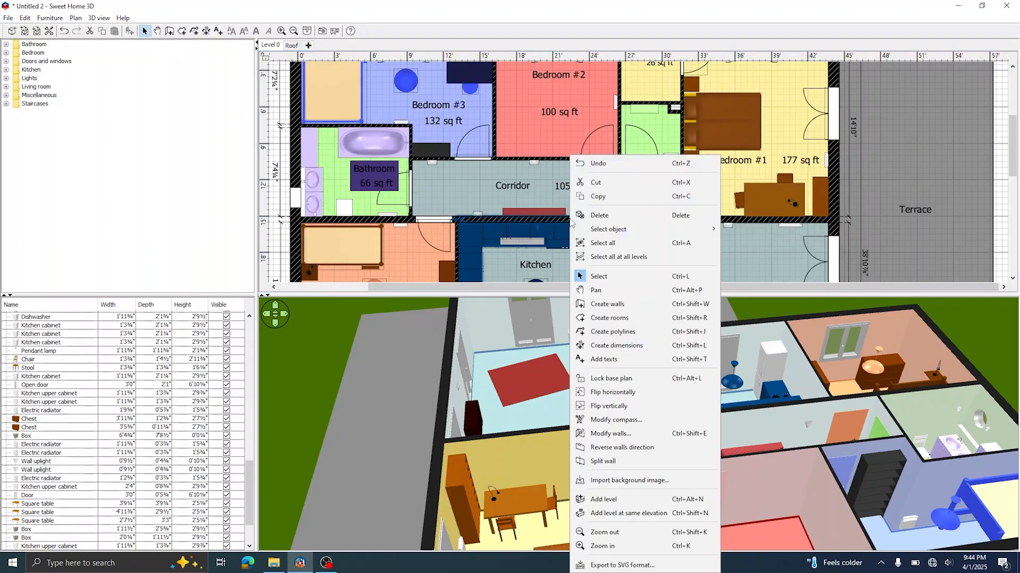
{"action": "left_click", "coordinate": [651, 434]}
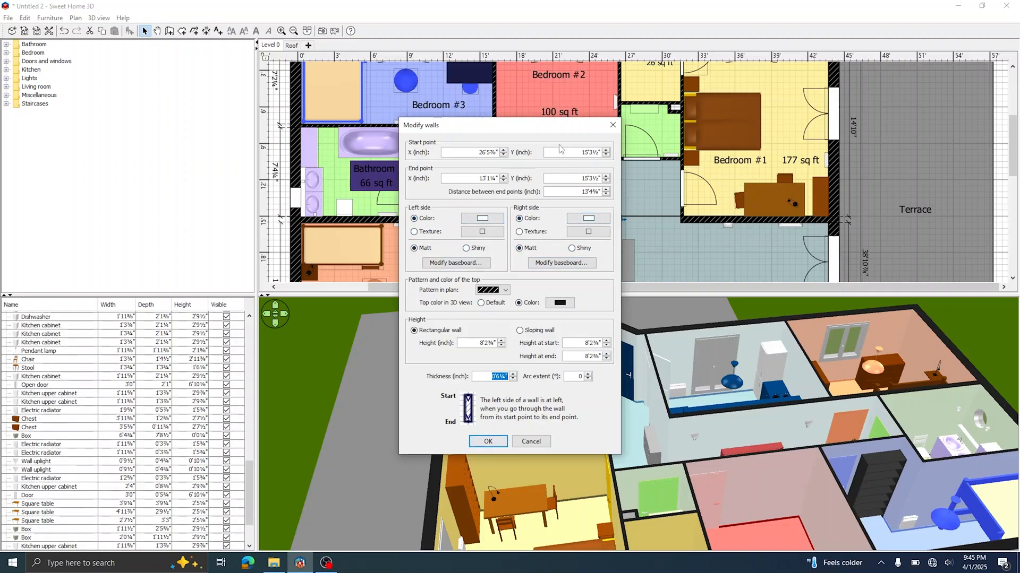
{"action": "left_click_drag", "start_coordinate": [558, 125], "coordinate": [338, 131]}
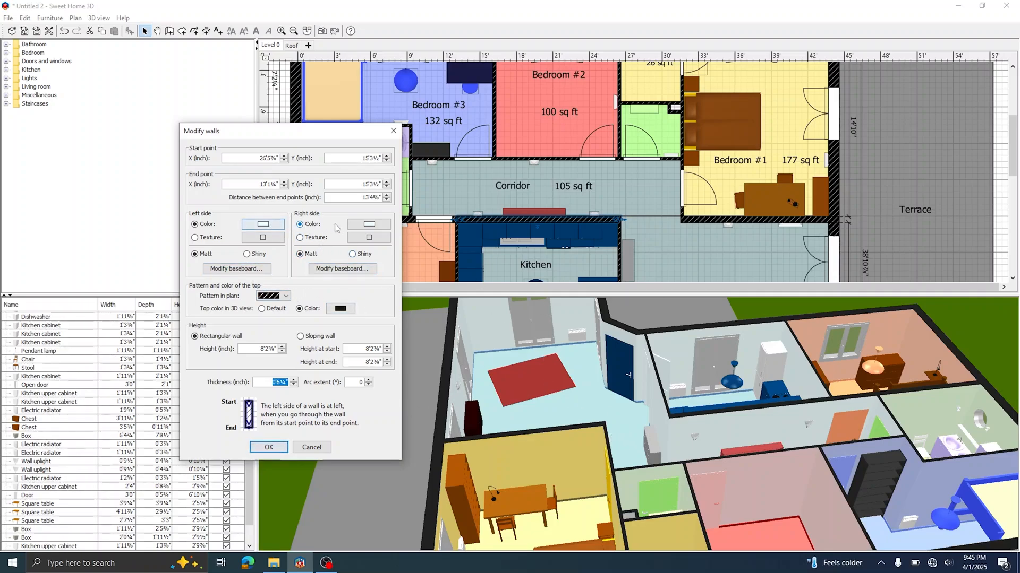
Step: Examine the color models, RAL colors and Creative commons palette offered for the right side of the wall
{"action": "left_click", "coordinate": [362, 227]}
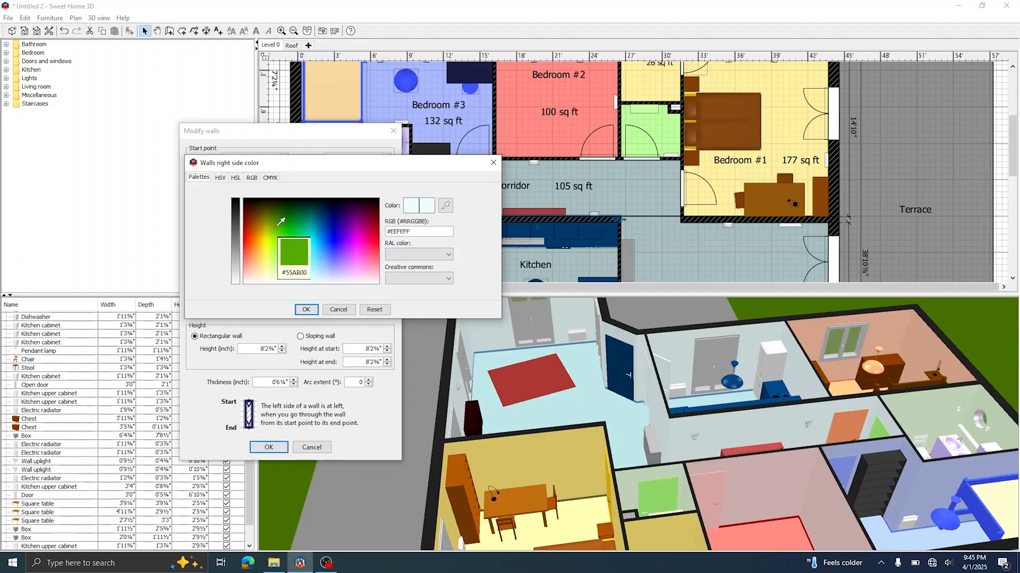
{"action": "left_click", "coordinate": [220, 179]}
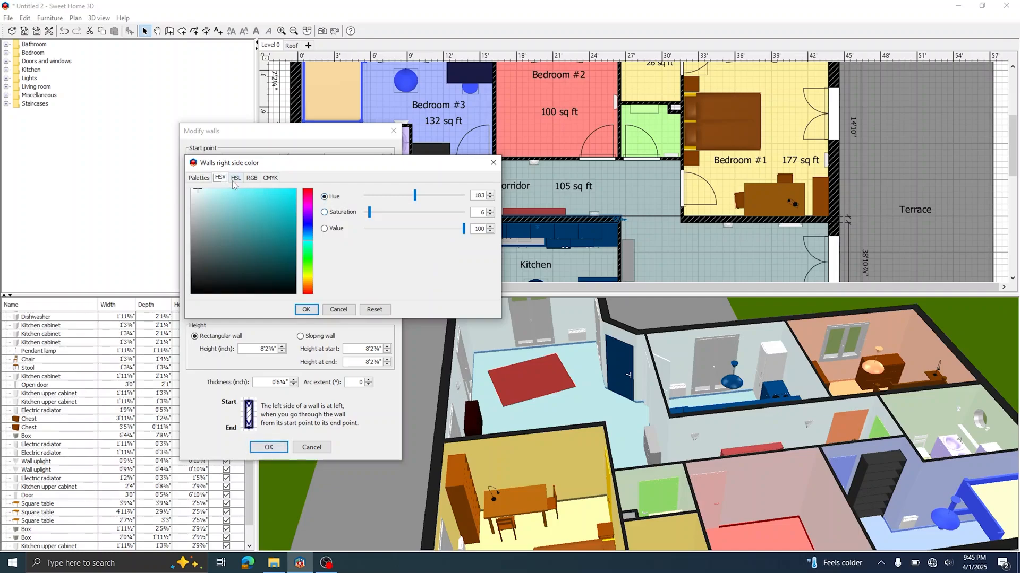
{"action": "left_click", "coordinate": [235, 179]}
{"action": "left_click", "coordinate": [251, 179]}
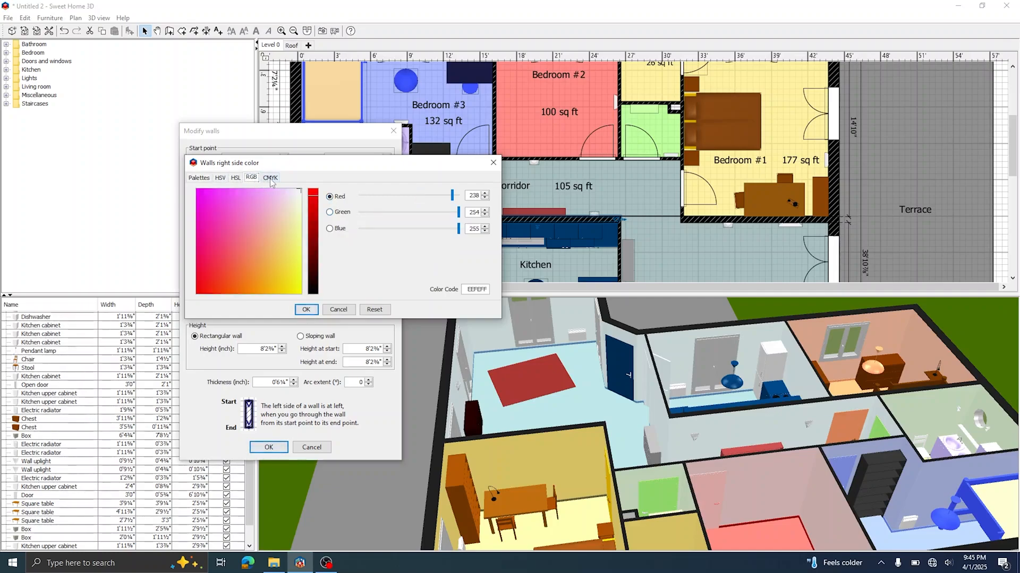
{"action": "left_click", "coordinate": [270, 179]}
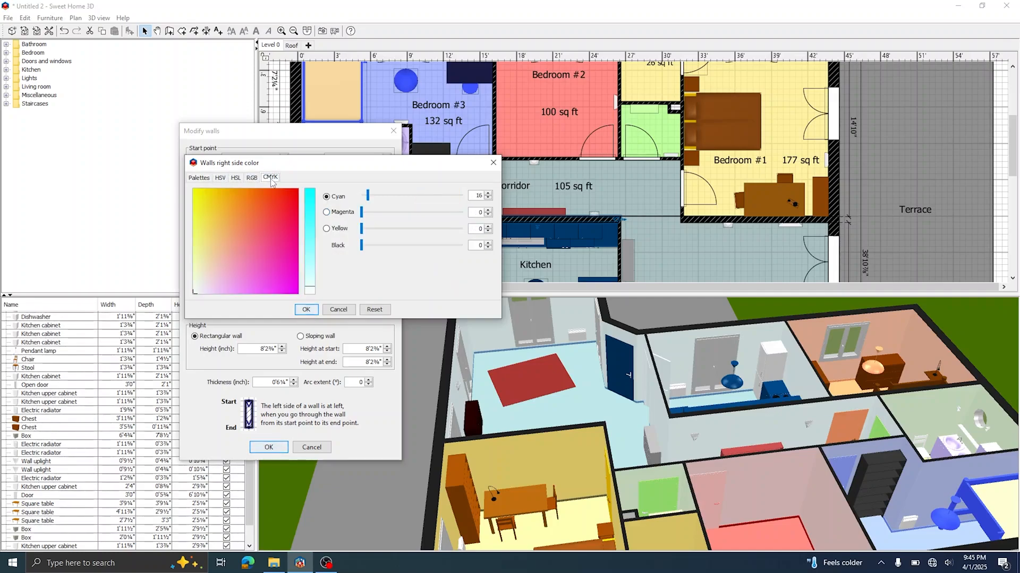
{"action": "left_click", "coordinate": [199, 179]}
{"action": "left_click", "coordinate": [448, 255]}
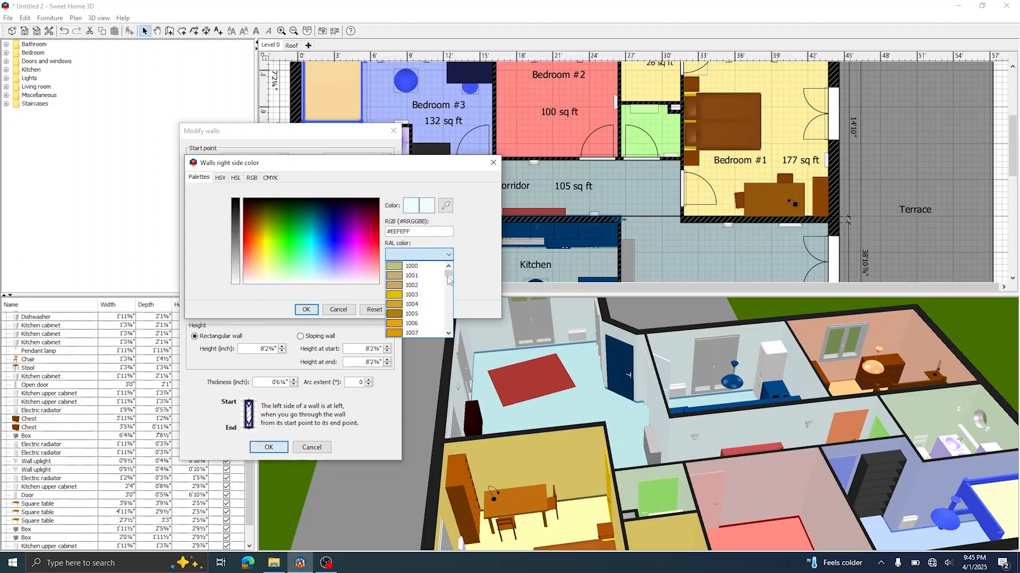
{"action": "left_click_drag", "start_coordinate": [448, 277], "coordinate": [449, 327]}
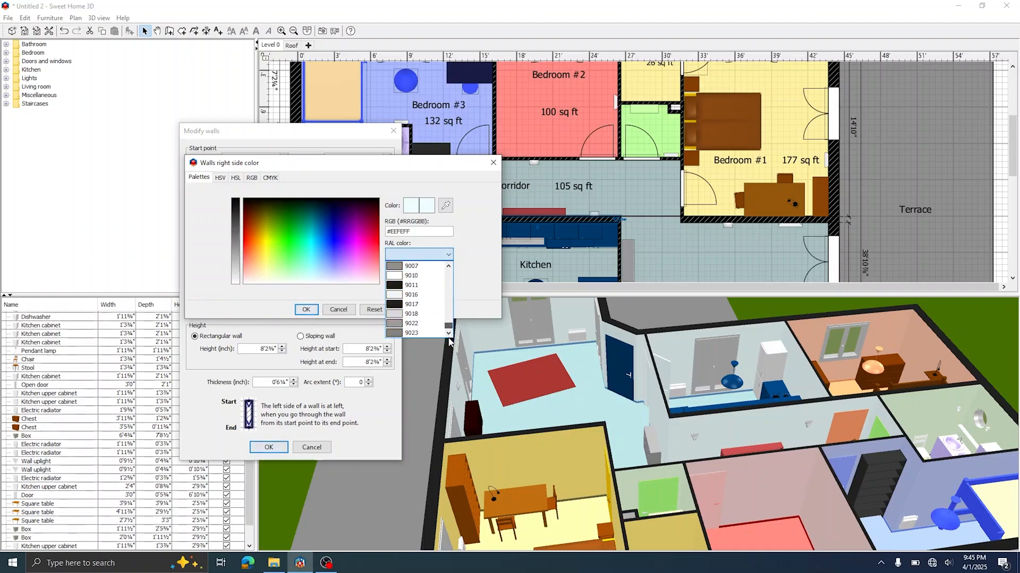
{"action": "left_click", "coordinate": [469, 286]}
{"action": "left_click", "coordinate": [427, 279]}
{"action": "scroll", "coordinate": [430, 313], "scroll_direction": "down", "scroll_amount": 5}
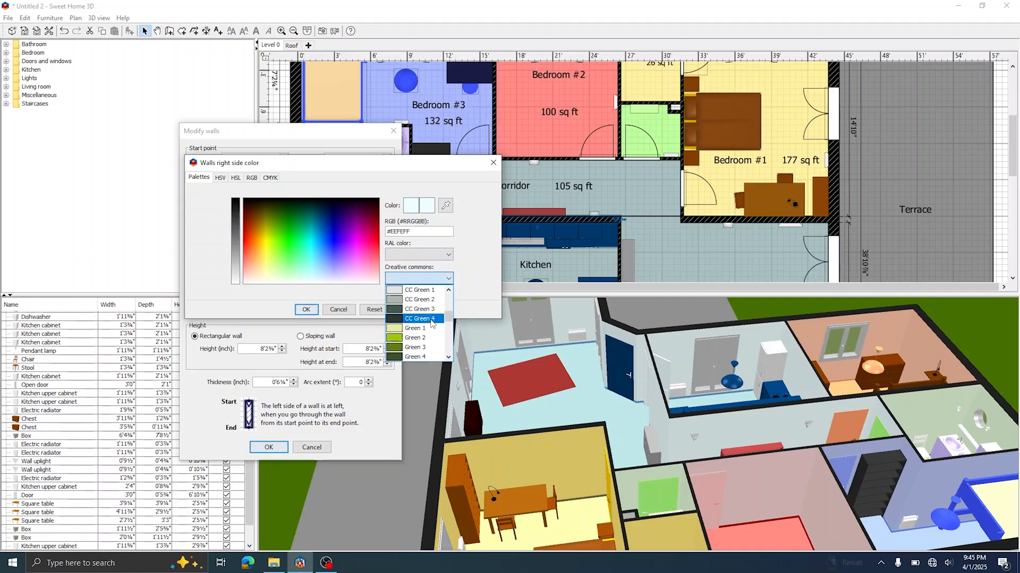
{"action": "scroll", "coordinate": [433, 324], "scroll_direction": "up", "scroll_amount": 8}
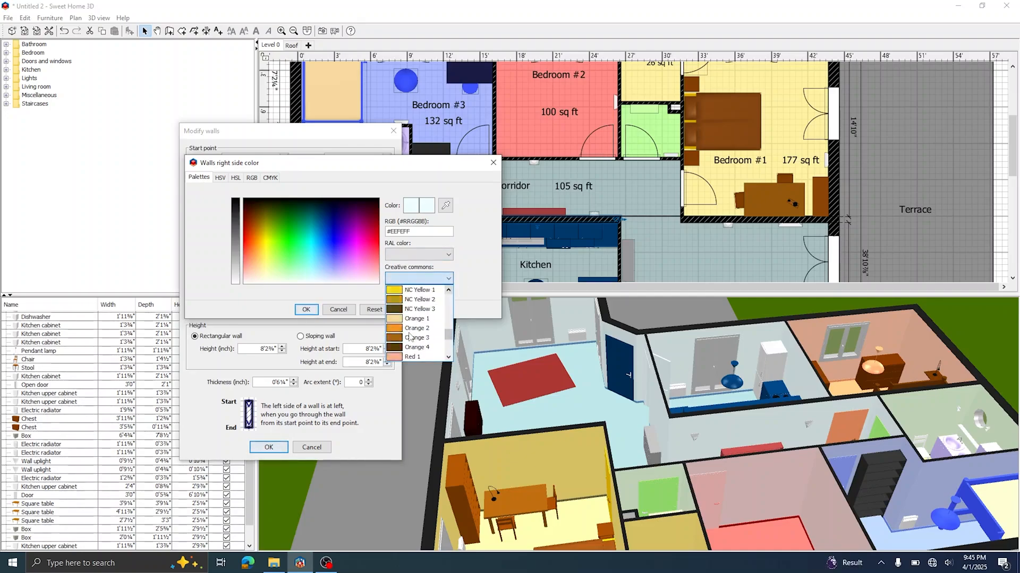
Step: Try RAL color 4009 on the right side of the wall and discard the wall changes
{"action": "left_click", "coordinate": [447, 255]}
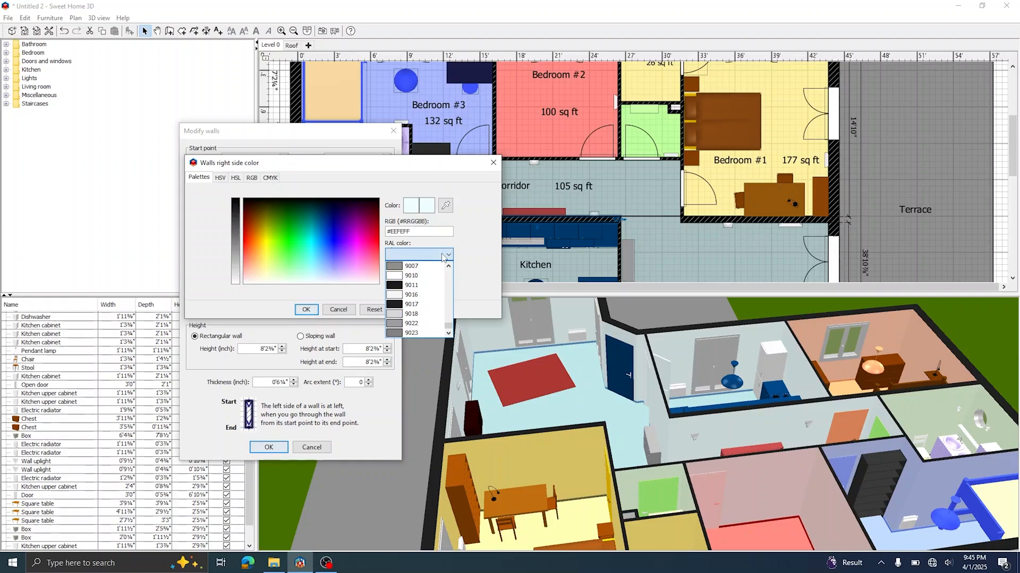
{"action": "left_click_drag", "start_coordinate": [449, 325], "coordinate": [449, 291]}
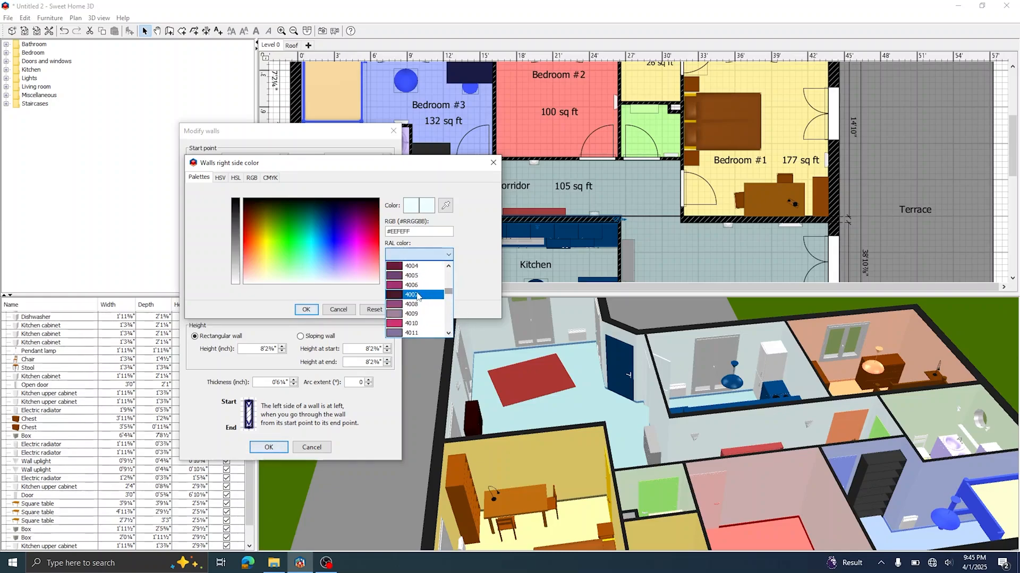
{"action": "left_click", "coordinate": [423, 315]}
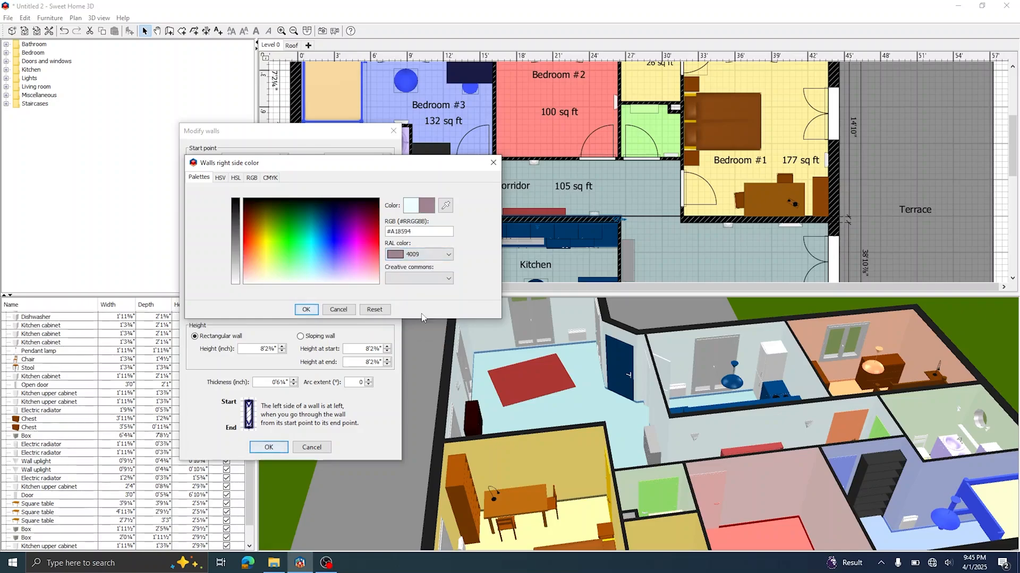
{"action": "left_click", "coordinate": [306, 310]}
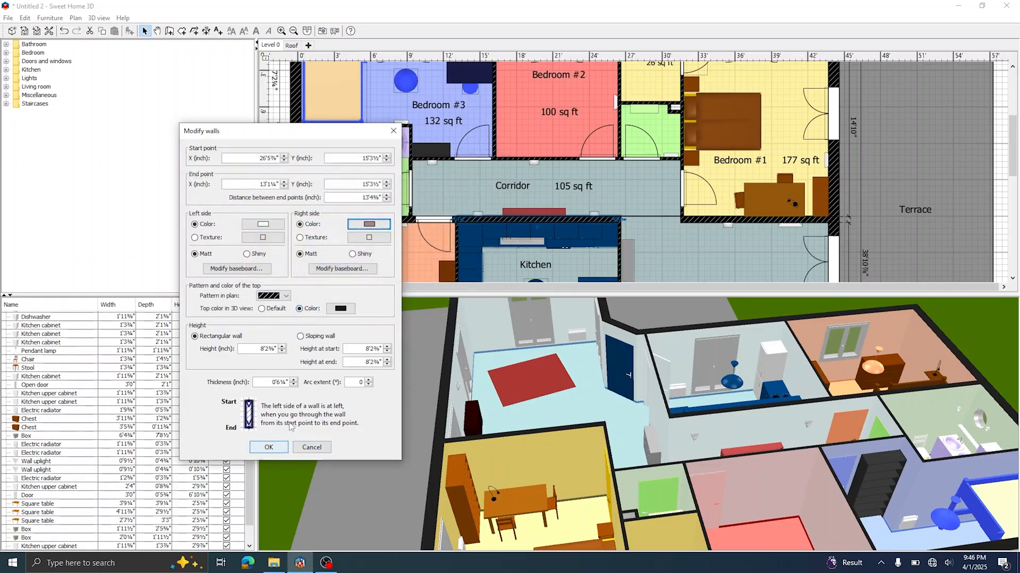
{"action": "left_click", "coordinate": [373, 223]}
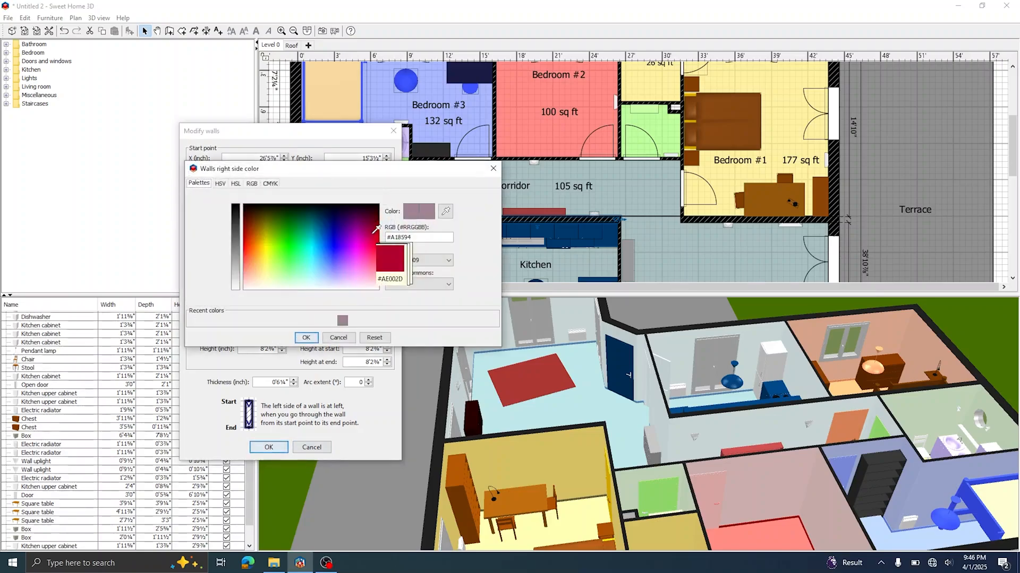
{"action": "left_click", "coordinate": [338, 336]}
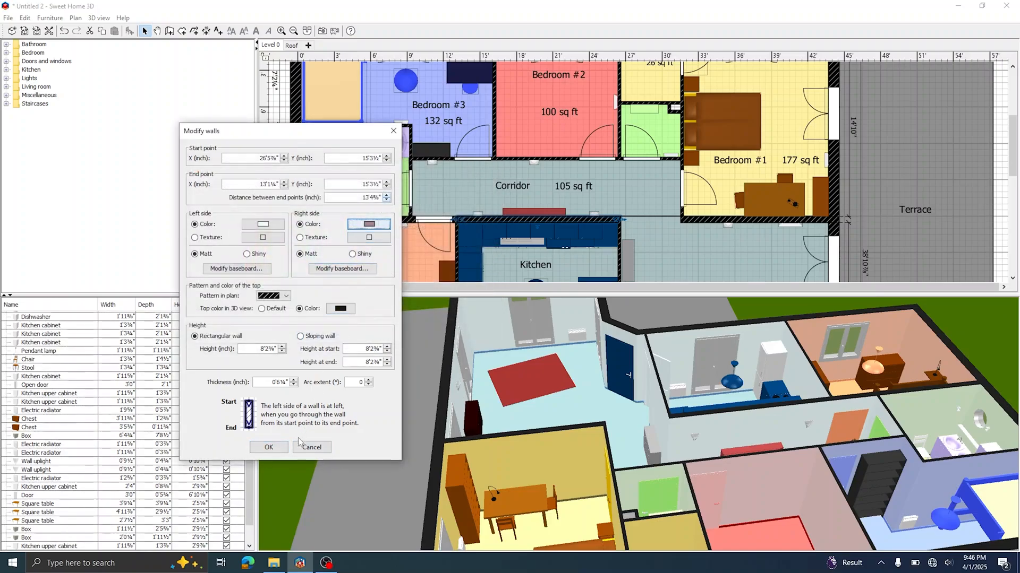
{"action": "left_click", "coordinate": [319, 449]}
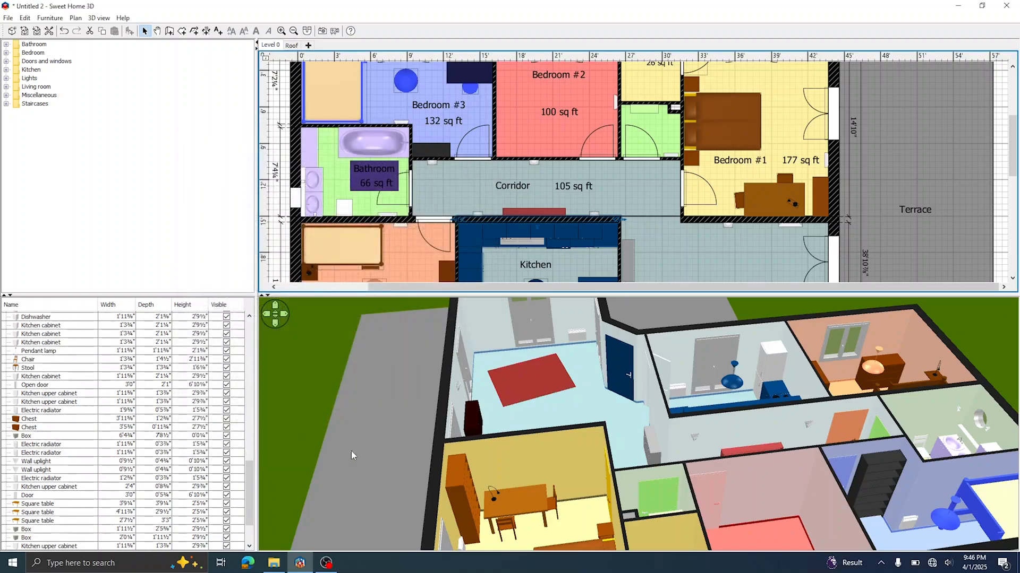
Step: Change the right side of the wall between the corridor and the kitchen to RAL color 4012
{"action": "right_click", "coordinate": [544, 219]}
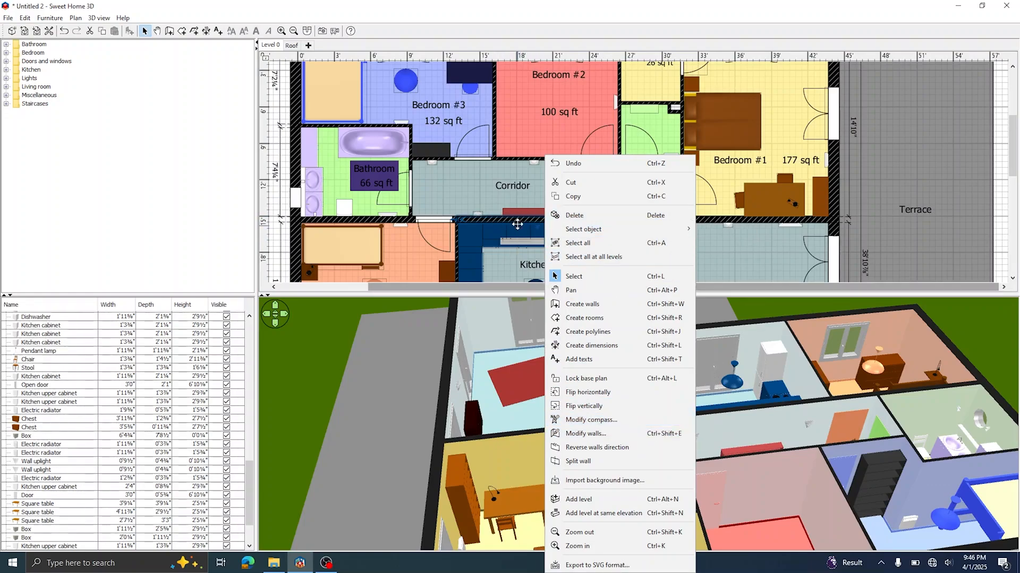
{"action": "left_click", "coordinate": [643, 434]}
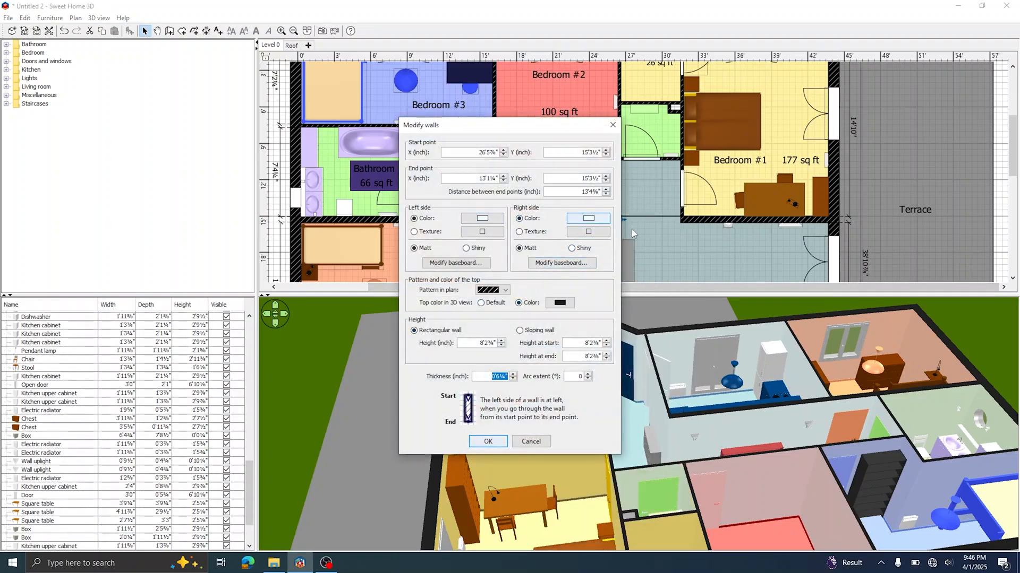
{"action": "left_click", "coordinate": [596, 220]}
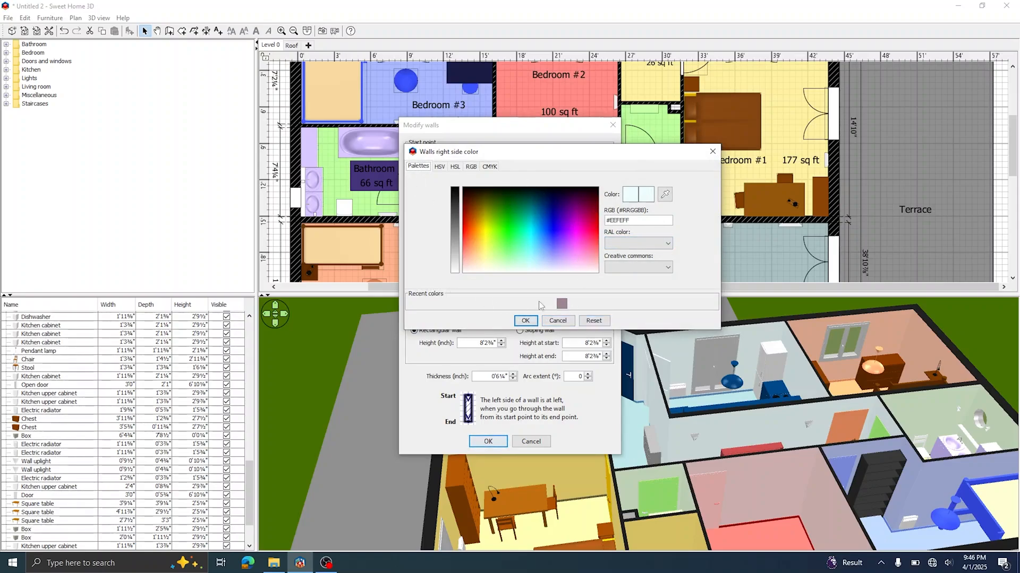
{"action": "left_click", "coordinate": [648, 244]}
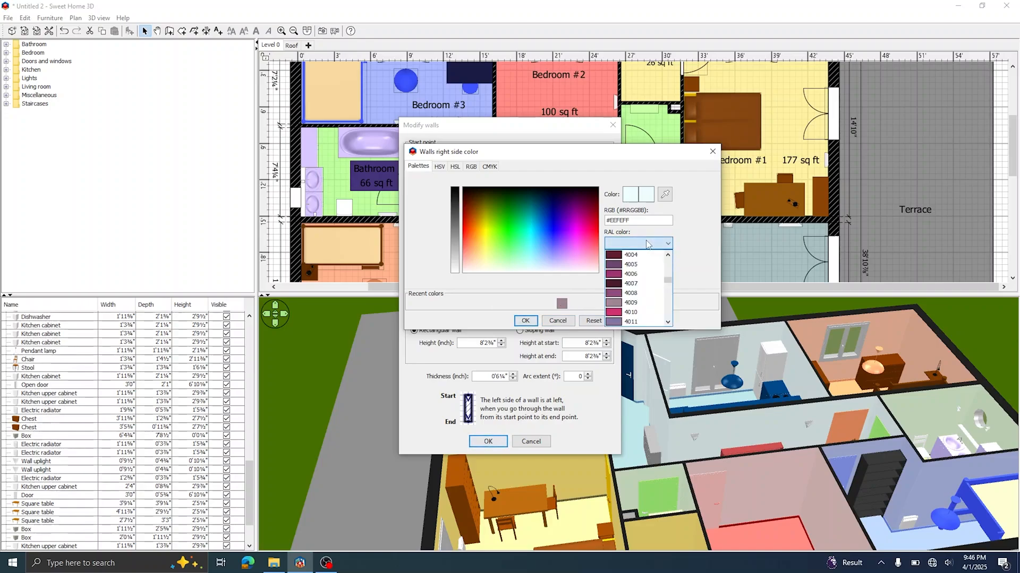
{"action": "scroll", "coordinate": [643, 296], "scroll_direction": "down", "scroll_amount": 10}
{"action": "scroll", "coordinate": [644, 296], "scroll_direction": "up", "scroll_amount": 10}
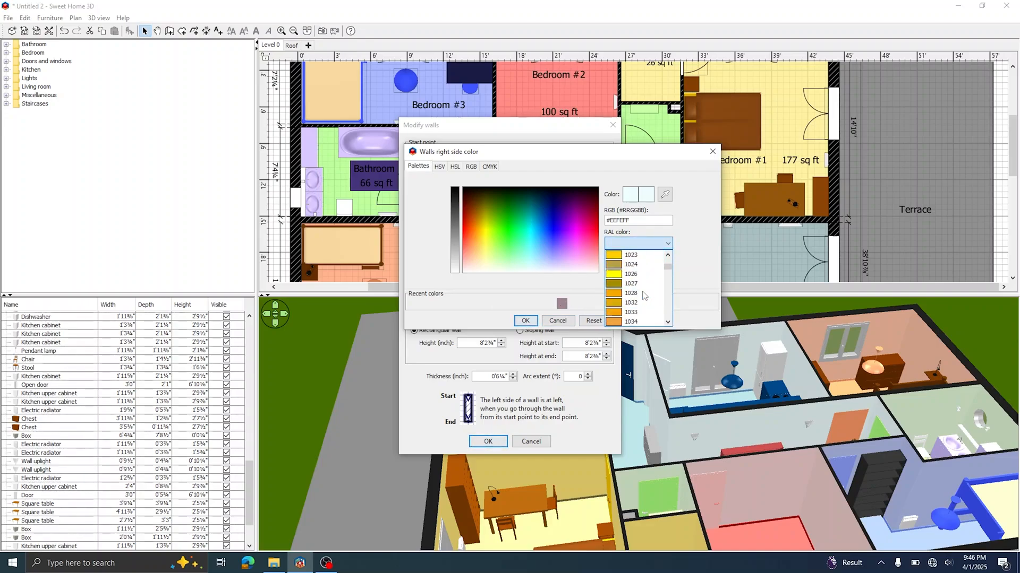
{"action": "scroll", "coordinate": [644, 295], "scroll_direction": "down", "scroll_amount": 20}
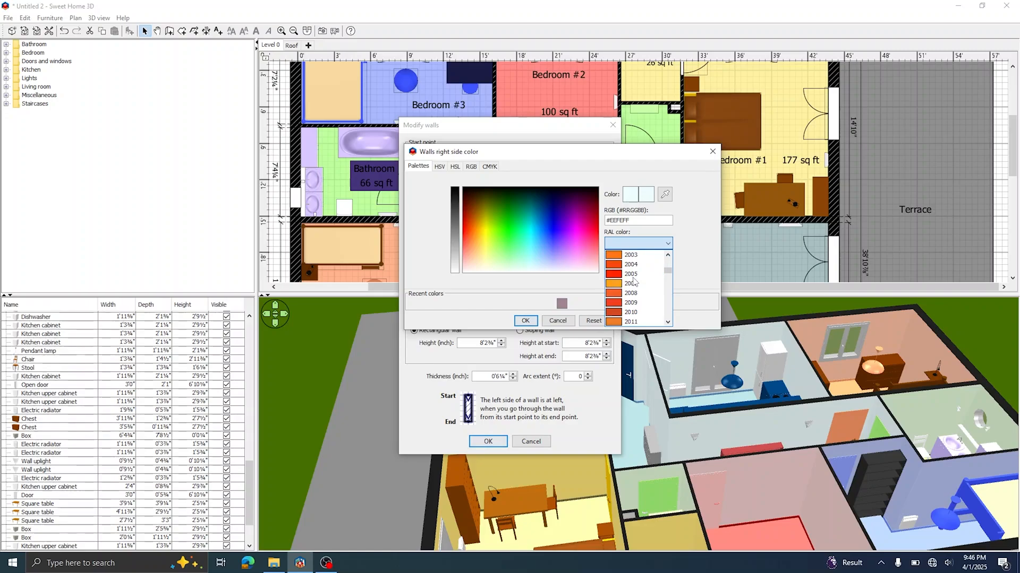
{"action": "scroll", "coordinate": [633, 281], "scroll_direction": "up", "scroll_amount": 5}
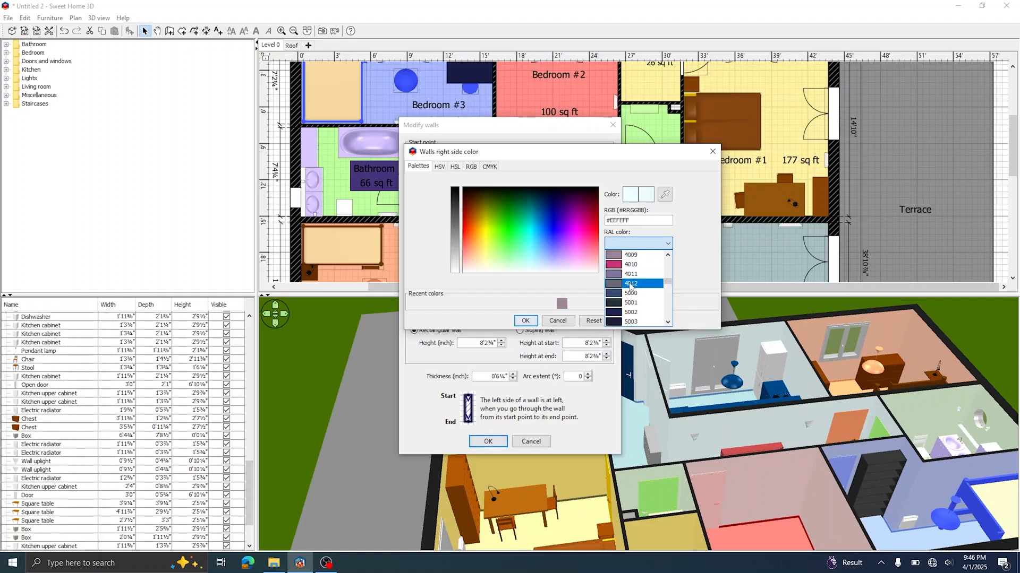
{"action": "left_click", "coordinate": [632, 285]}
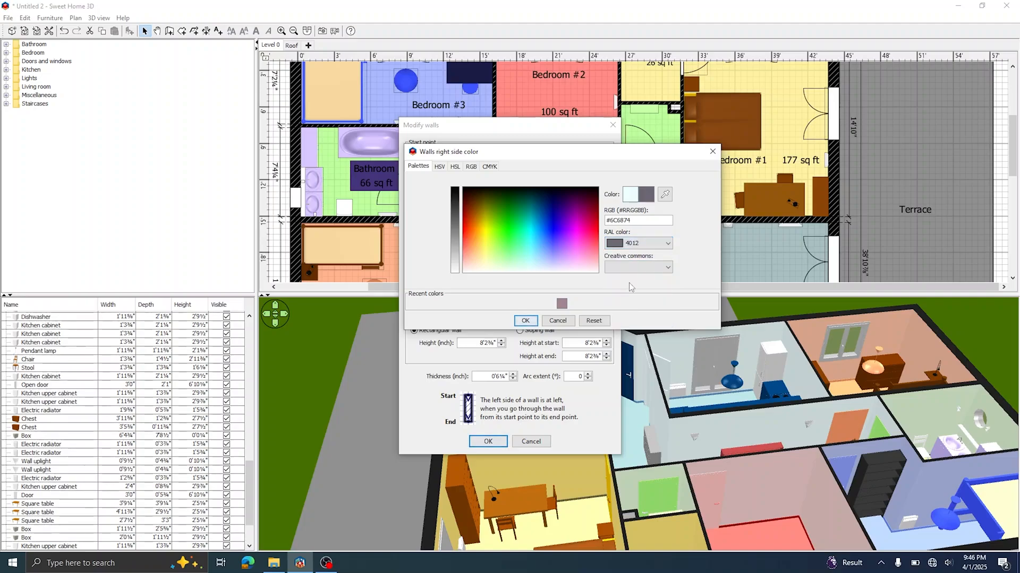
{"action": "left_click", "coordinate": [534, 323]}
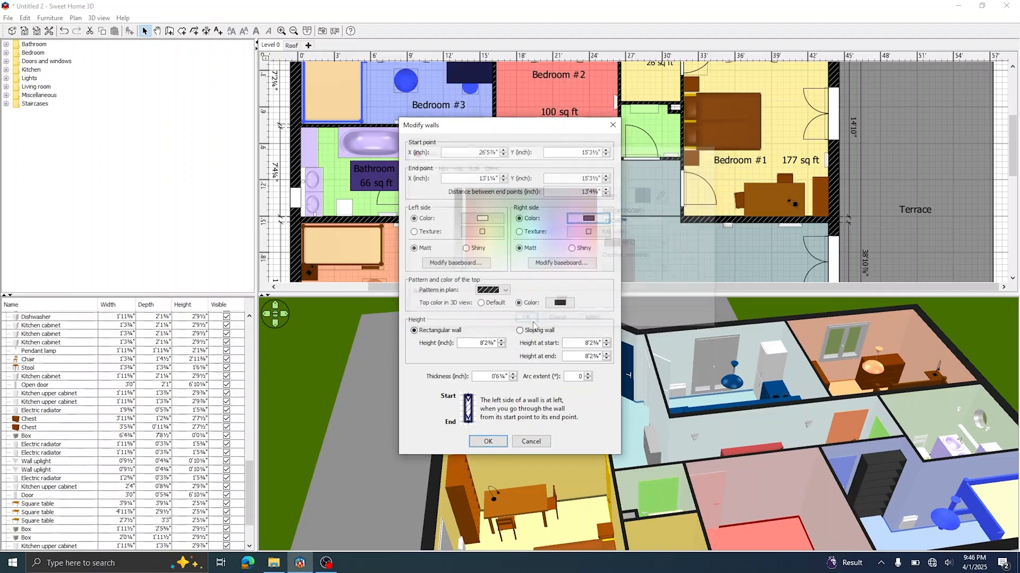
{"action": "left_click", "coordinate": [491, 442]}
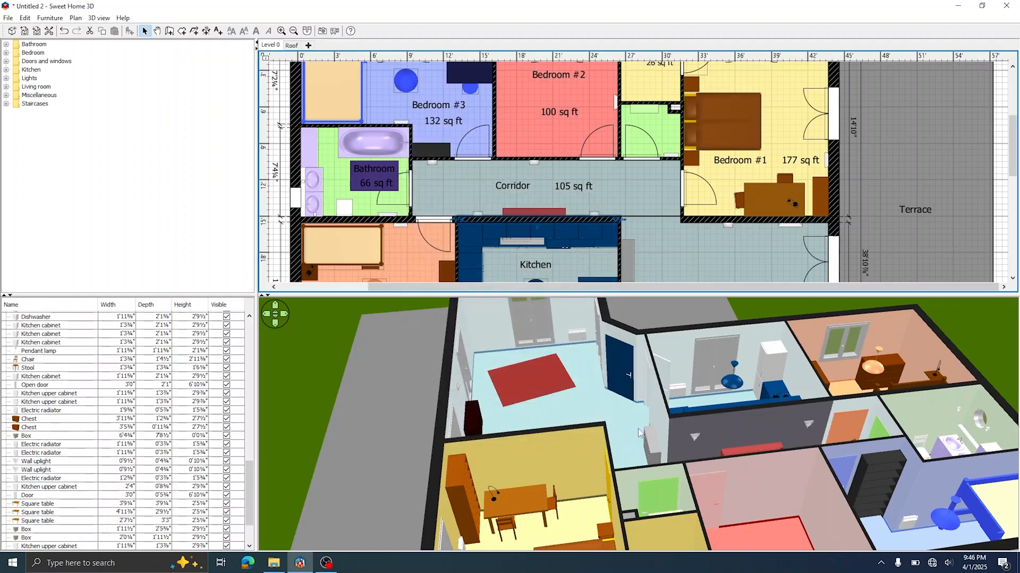
{"action": "scroll", "coordinate": [771, 441], "scroll_direction": "up", "scroll_amount": 5}
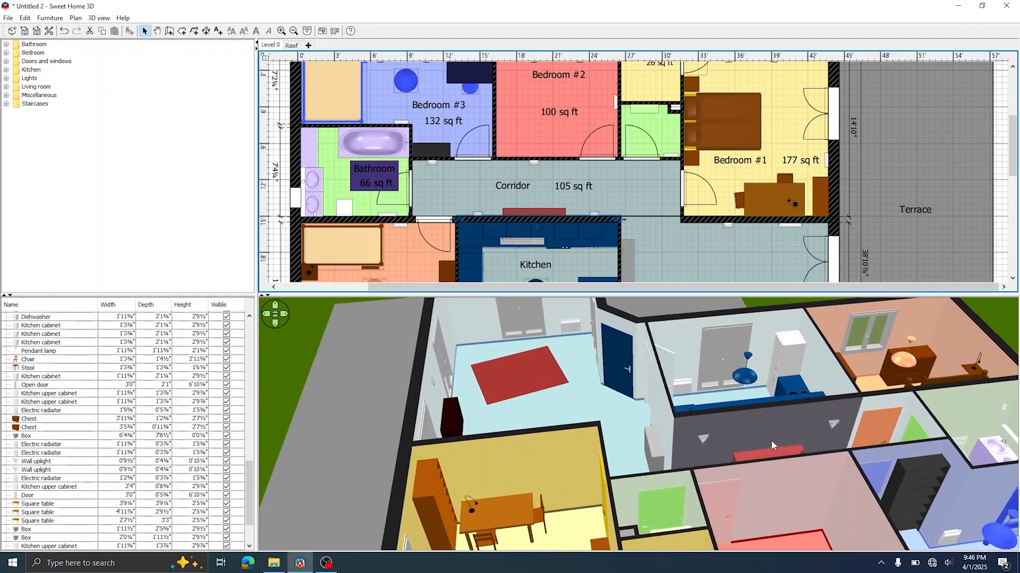
{"action": "left_click_drag", "start_coordinate": [769, 442], "coordinate": [887, 354]}
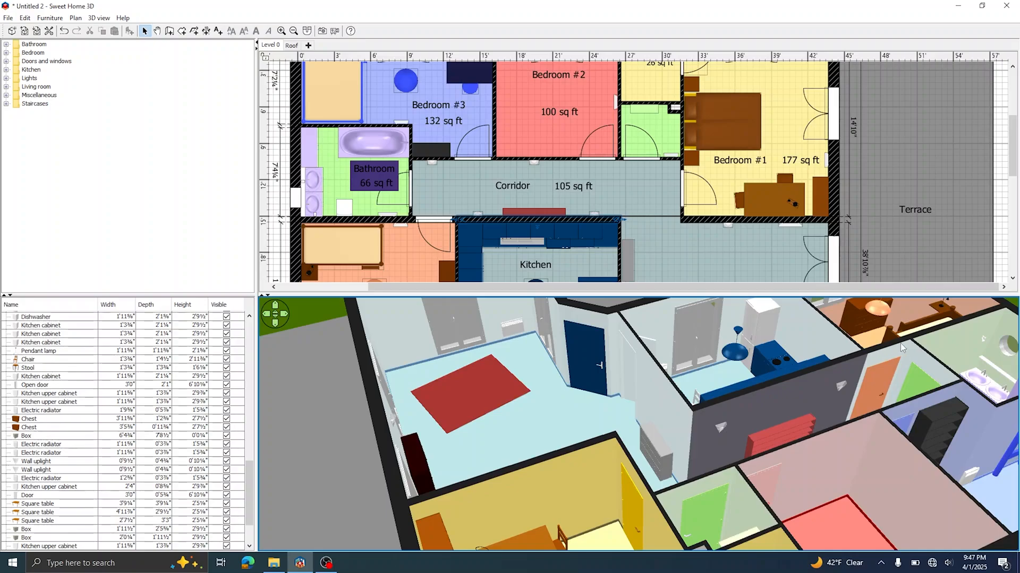
Step: Add a bedside table from the Bedroom furniture catalog to Bedroom #2, near the wall shared with Bedroom #3
{"action": "scroll", "coordinate": [587, 196], "scroll_direction": "up", "scroll_amount": 3}
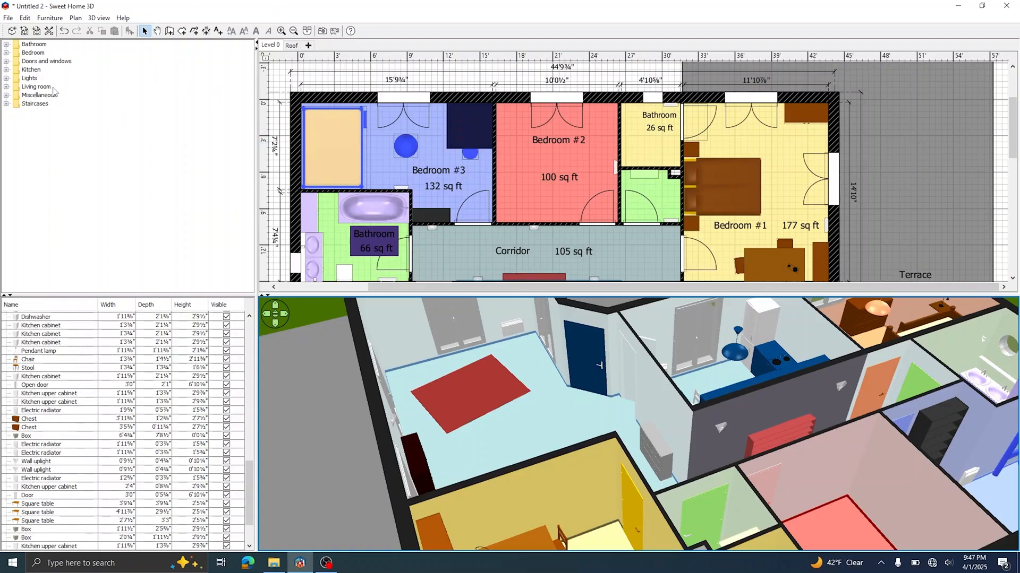
{"action": "left_click", "coordinate": [6, 53]}
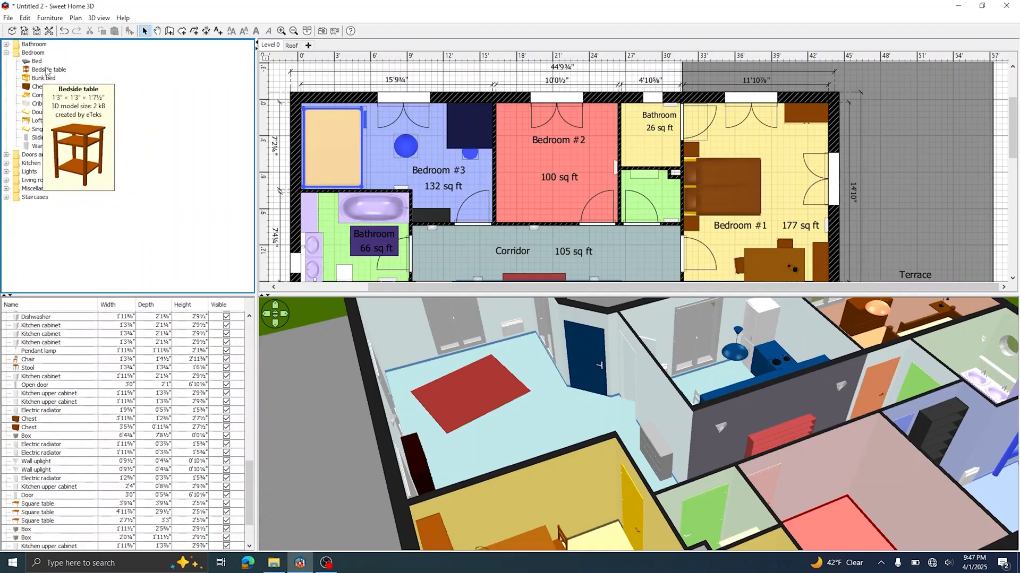
{"action": "left_click", "coordinate": [45, 71]}
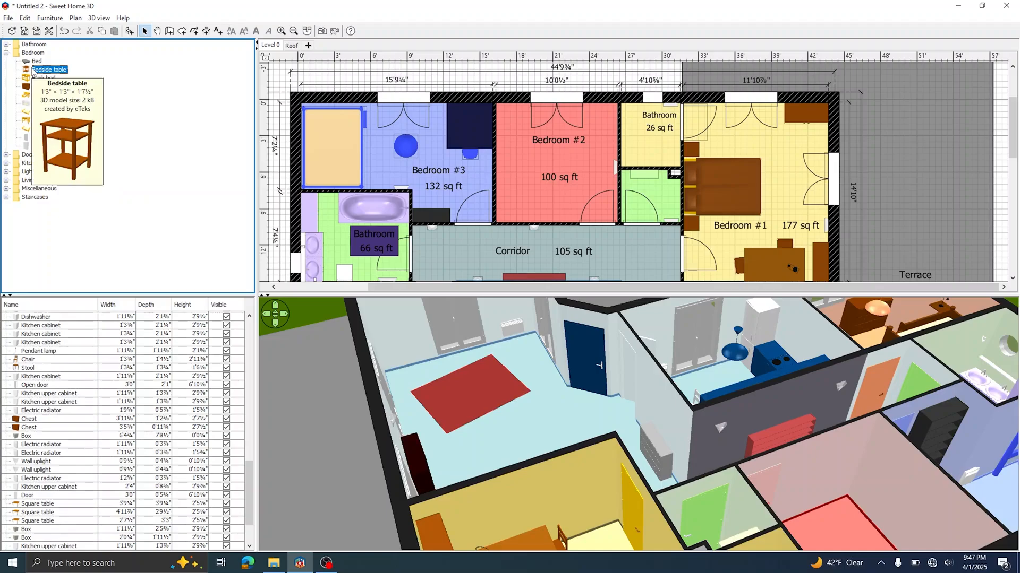
{"action": "left_click_drag", "start_coordinate": [45, 71], "coordinate": [505, 139]}
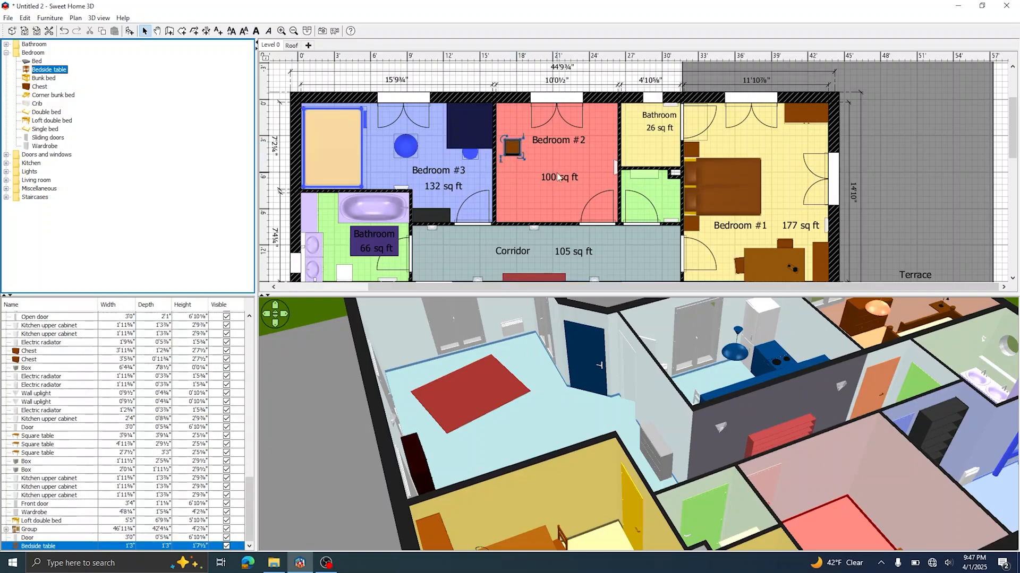
{"action": "right_click", "coordinate": [509, 147]}
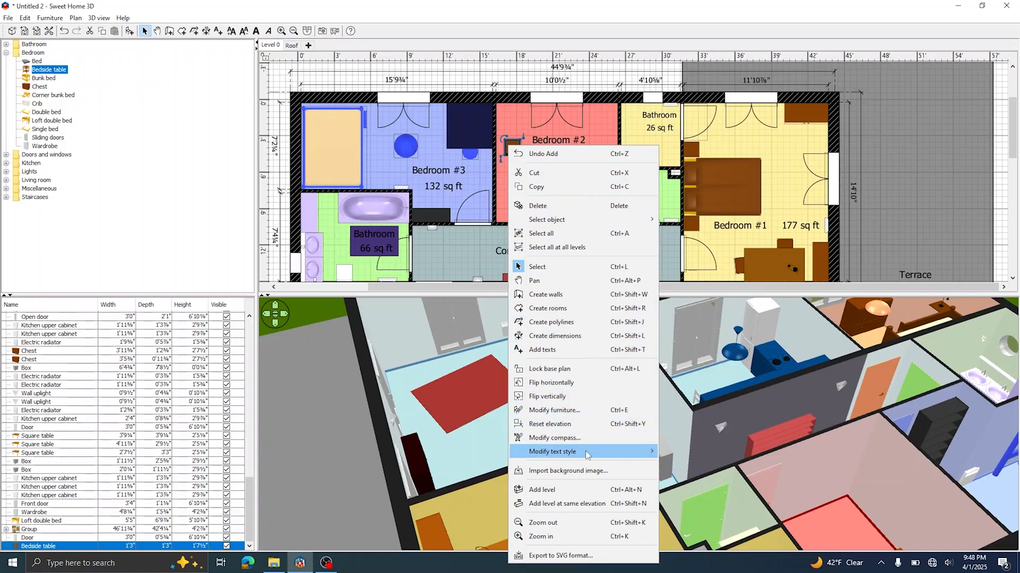
{"action": "mouse_move", "coordinate": [587, 454]}
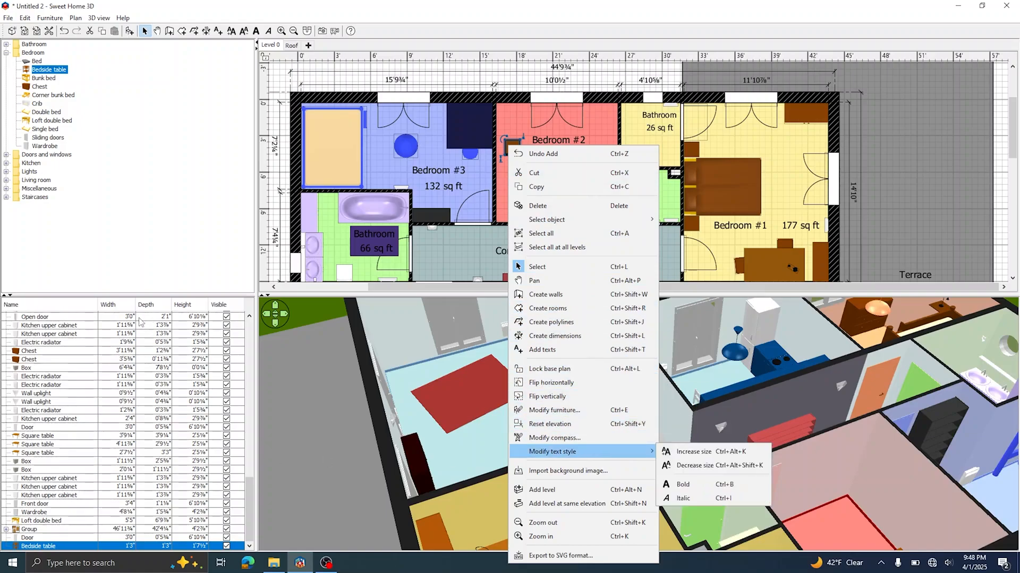
{"action": "left_click", "coordinate": [165, 401]}
{"action": "left_click", "coordinate": [538, 164]}
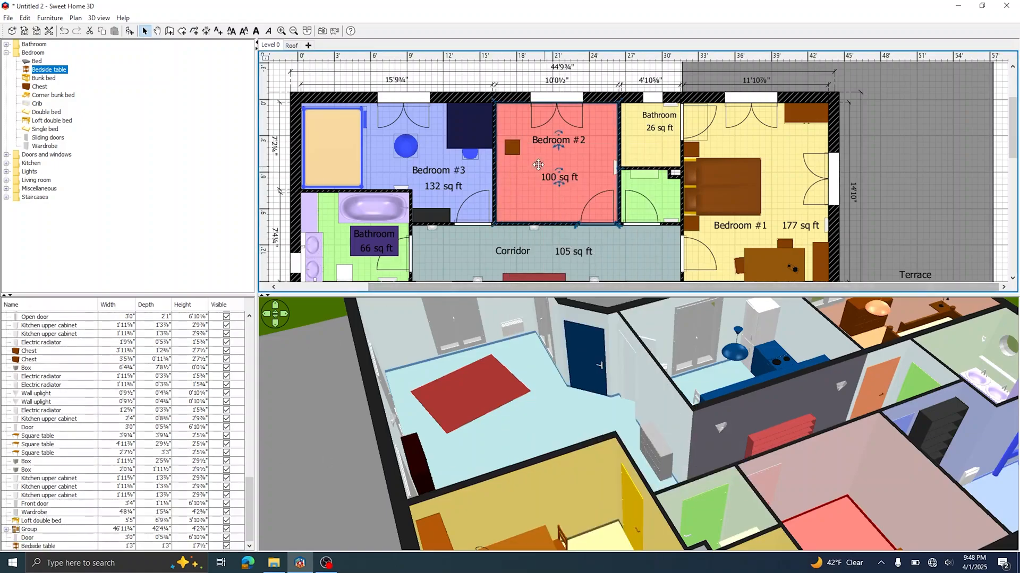
{"action": "left_click", "coordinate": [513, 145]}
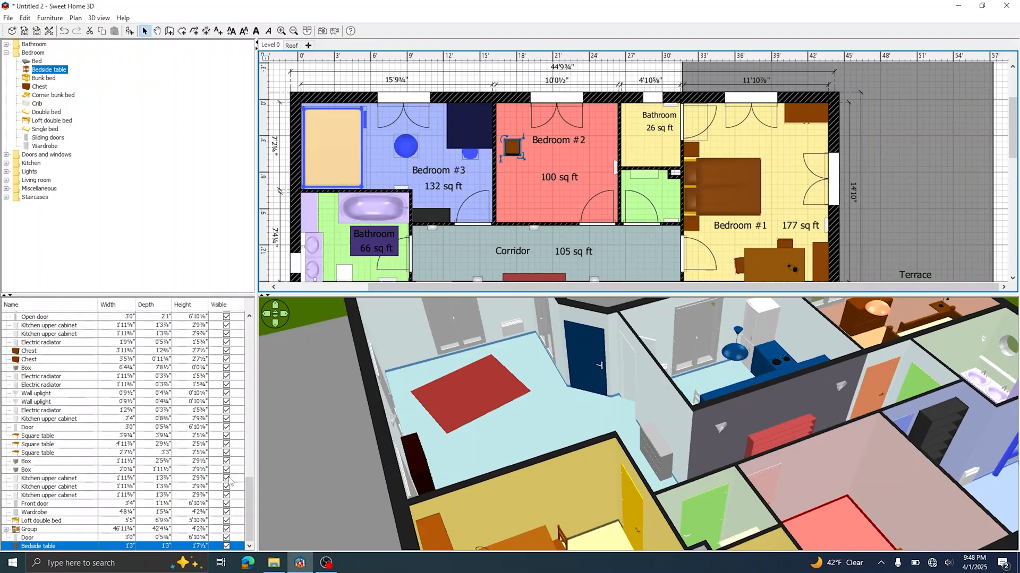
{"action": "right_click", "coordinate": [513, 150]}
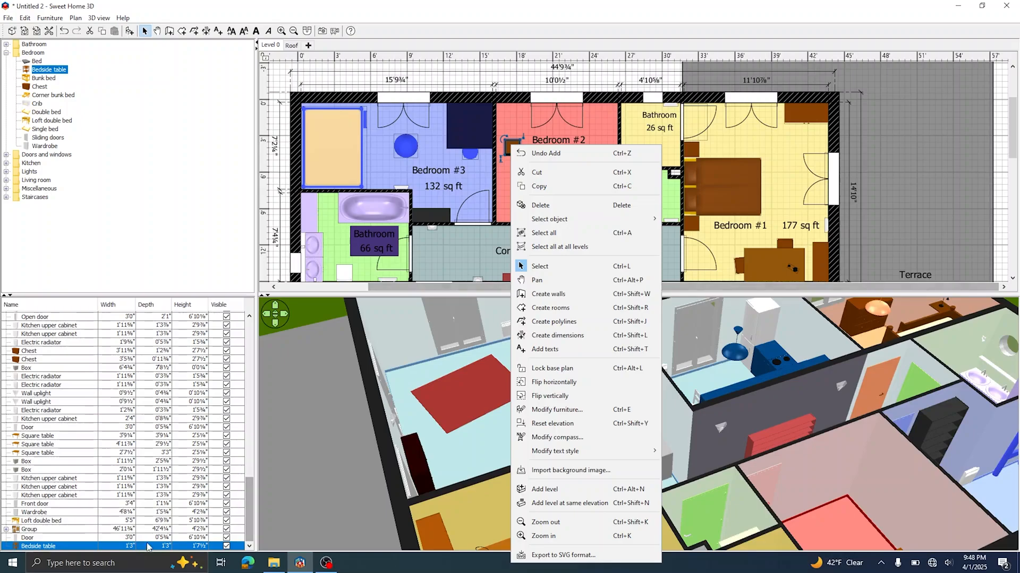
{"action": "left_click", "coordinate": [499, 126]}
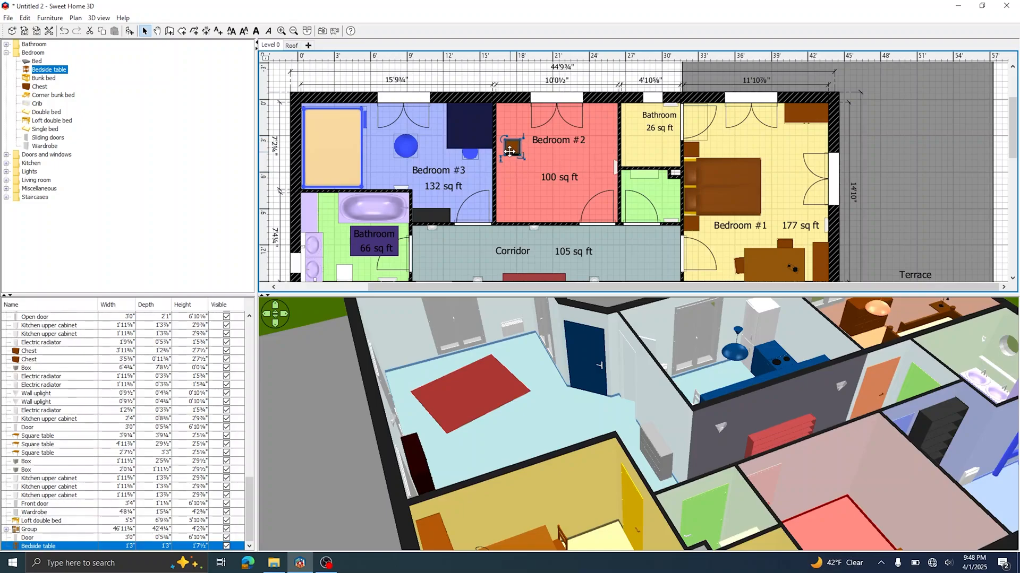
Step: Apply the Floor - Grass texture to the bedside table in Bedroom #2 and view it in the 3D model
{"action": "right_click", "coordinate": [509, 151]}
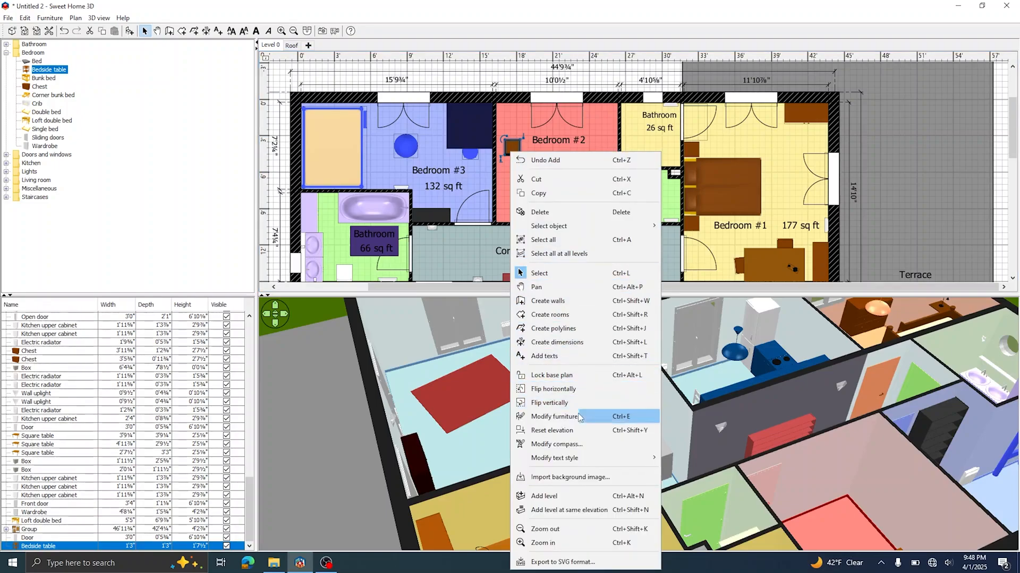
{"action": "left_click", "coordinate": [554, 417]}
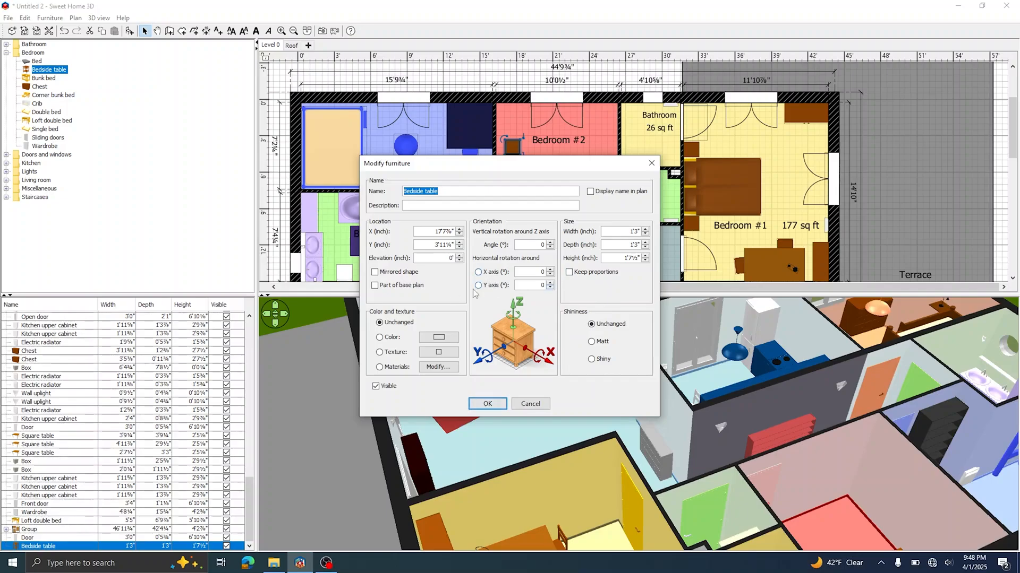
{"action": "left_click", "coordinate": [394, 338]}
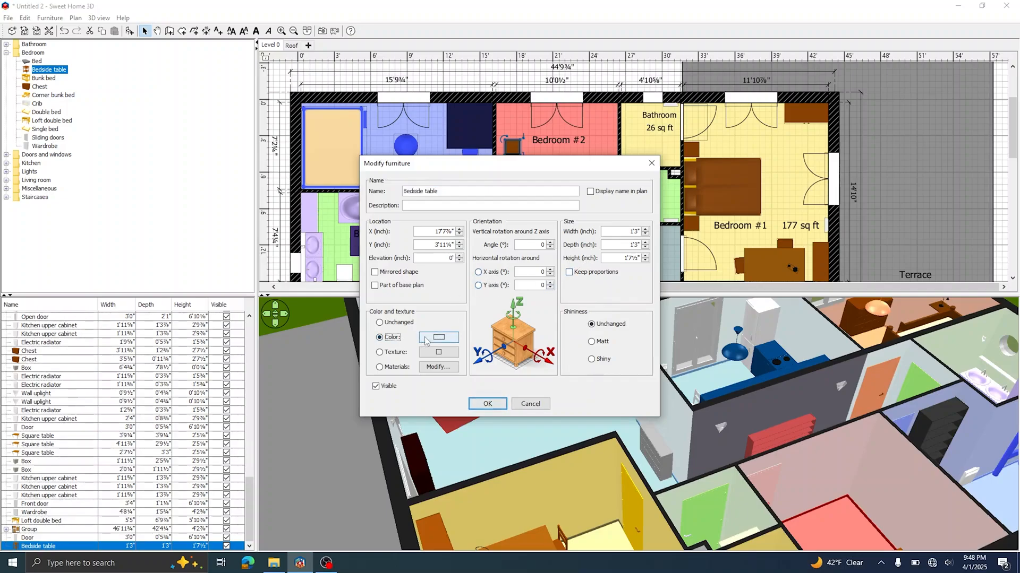
{"action": "left_click", "coordinate": [402, 352]}
{"action": "left_click", "coordinate": [438, 352]}
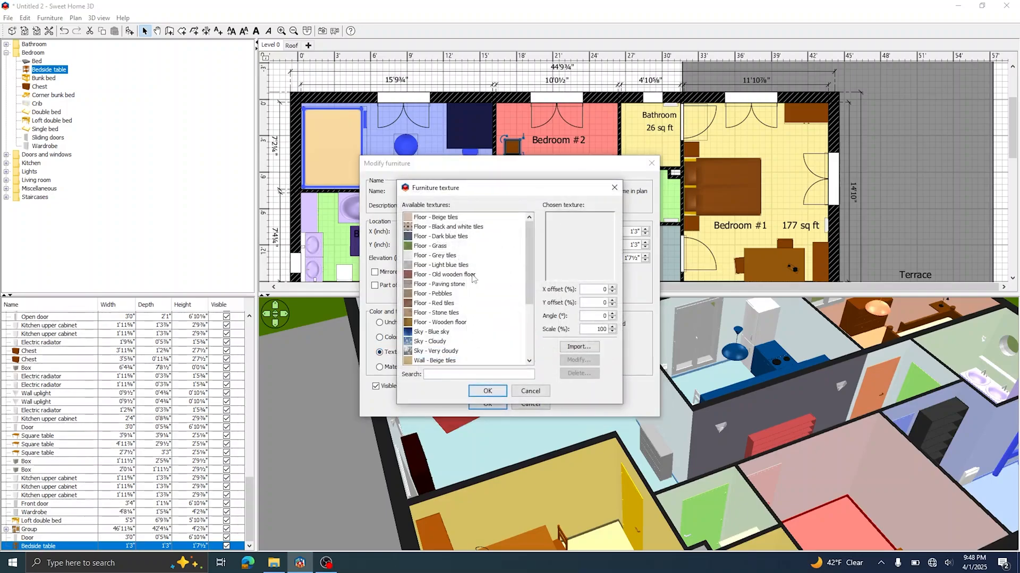
{"action": "left_click", "coordinate": [425, 247]}
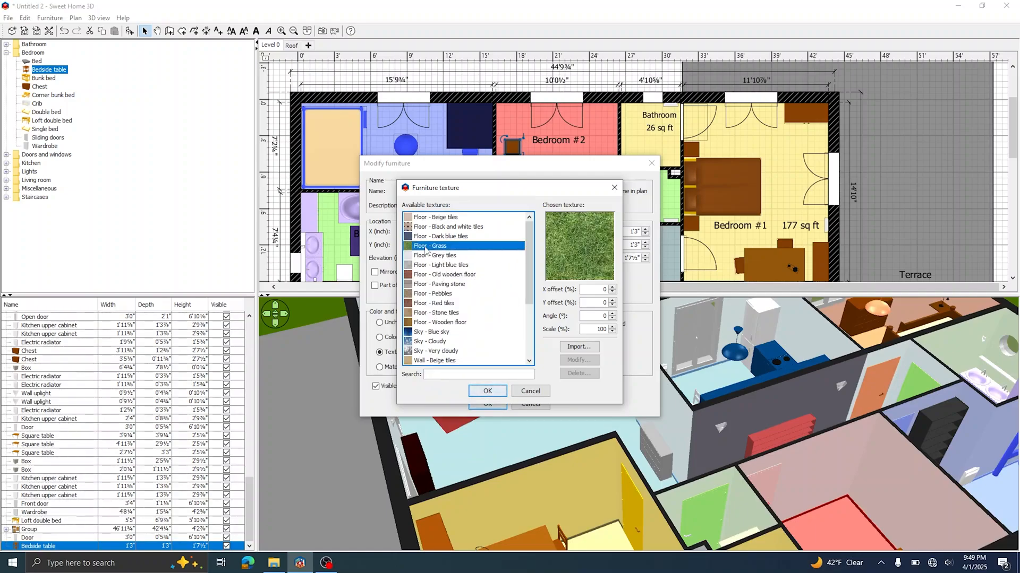
{"action": "left_click", "coordinate": [487, 391]}
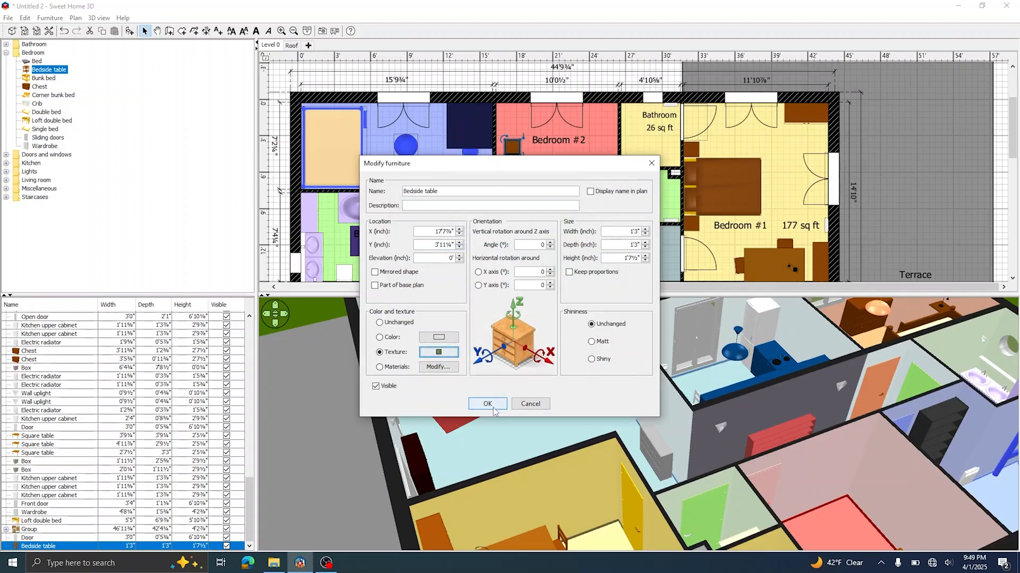
{"action": "left_click", "coordinate": [489, 403]}
{"action": "right_click_drag", "start_coordinate": [756, 433], "coordinate": [851, 357]}
{"action": "left_click", "coordinate": [827, 351]}
{"action": "left_click_drag", "start_coordinate": [829, 355], "coordinate": [788, 343]}
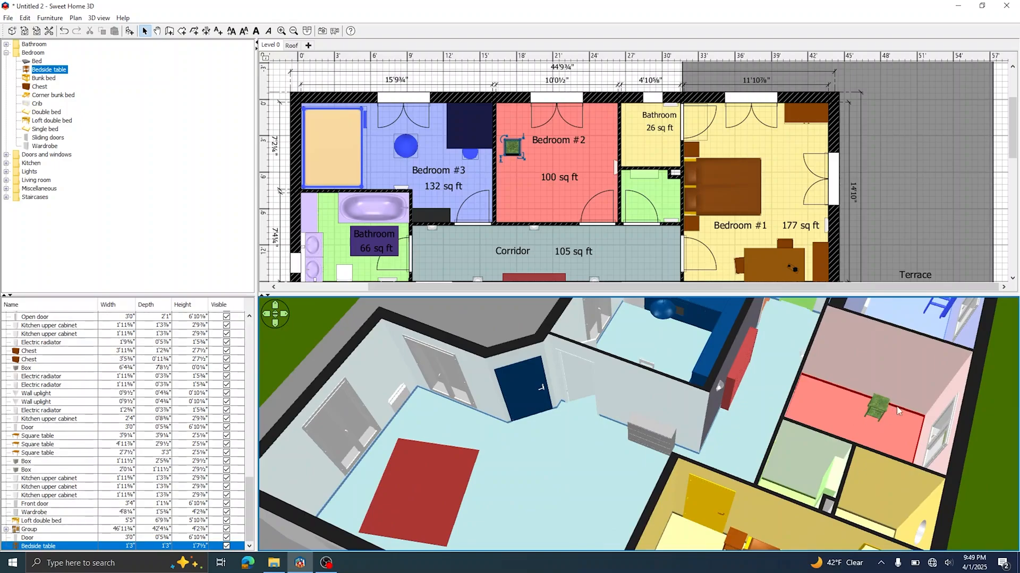
{"action": "right_click", "coordinate": [520, 151]}
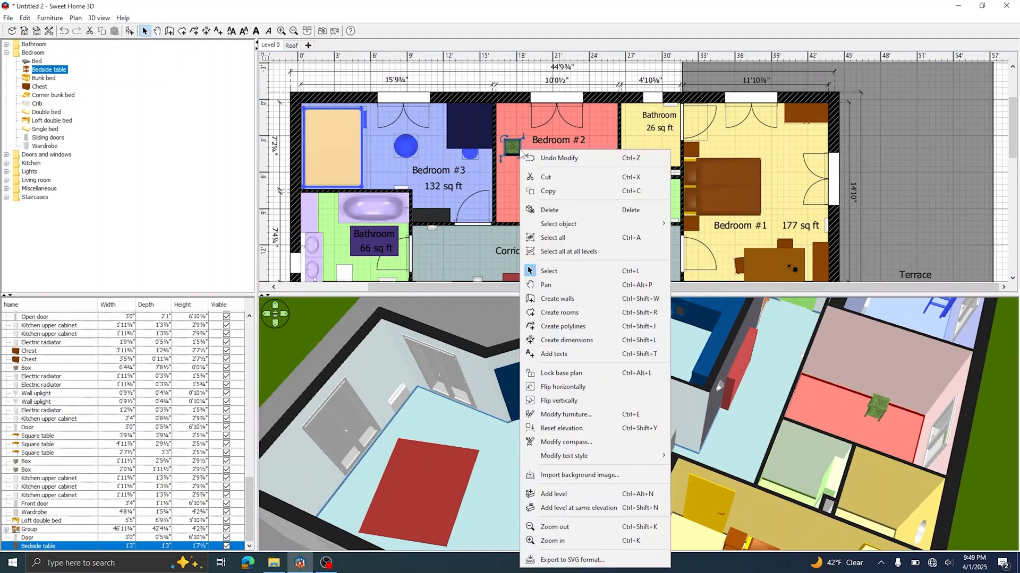
{"action": "mouse_move", "coordinate": [581, 450]}
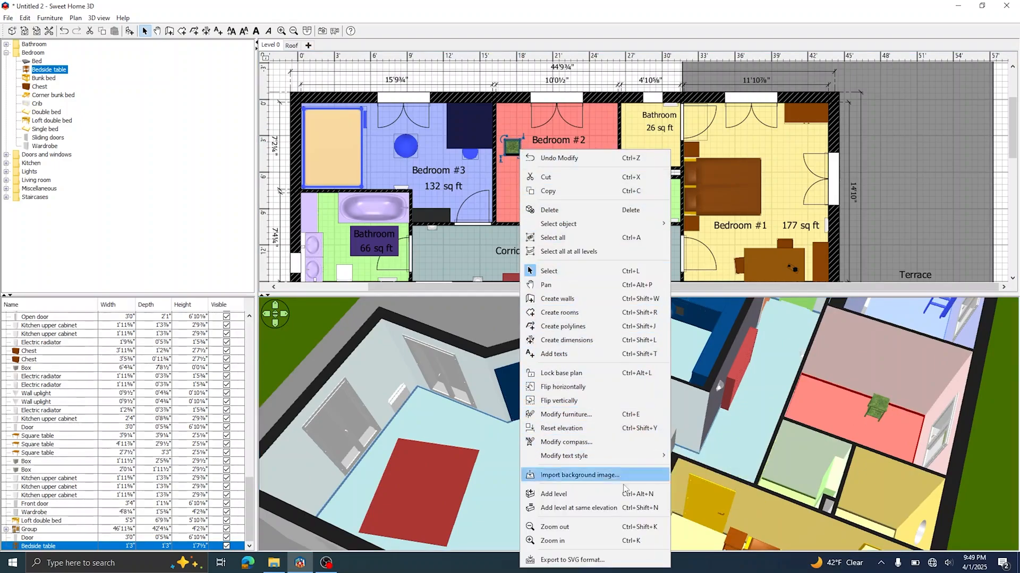
{"action": "left_click", "coordinate": [509, 191]}
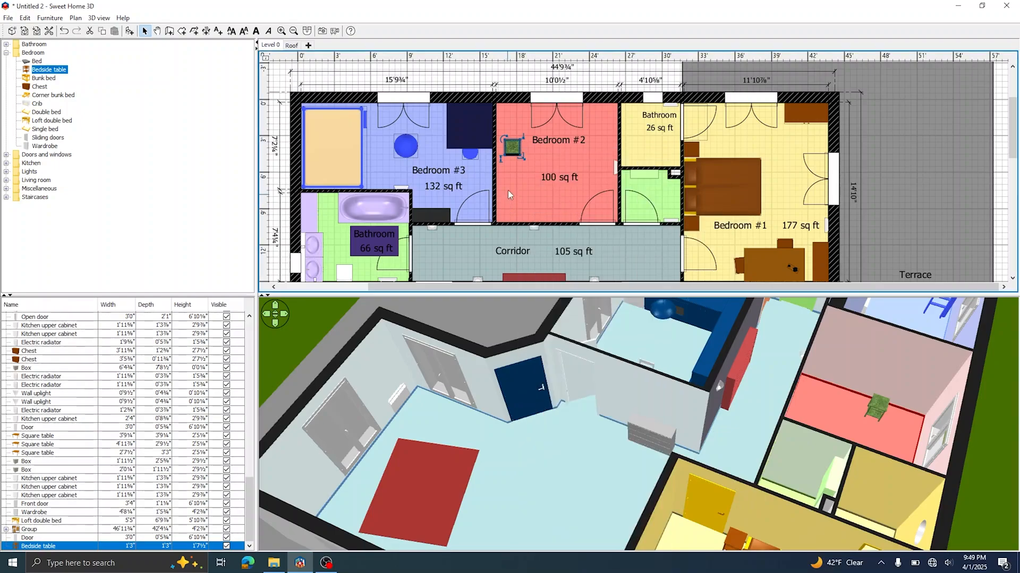
Step: Rename the bedside table in Bedroom #2 as "Bedside table For Bedroom2"
{"action": "right_click", "coordinate": [514, 147]}
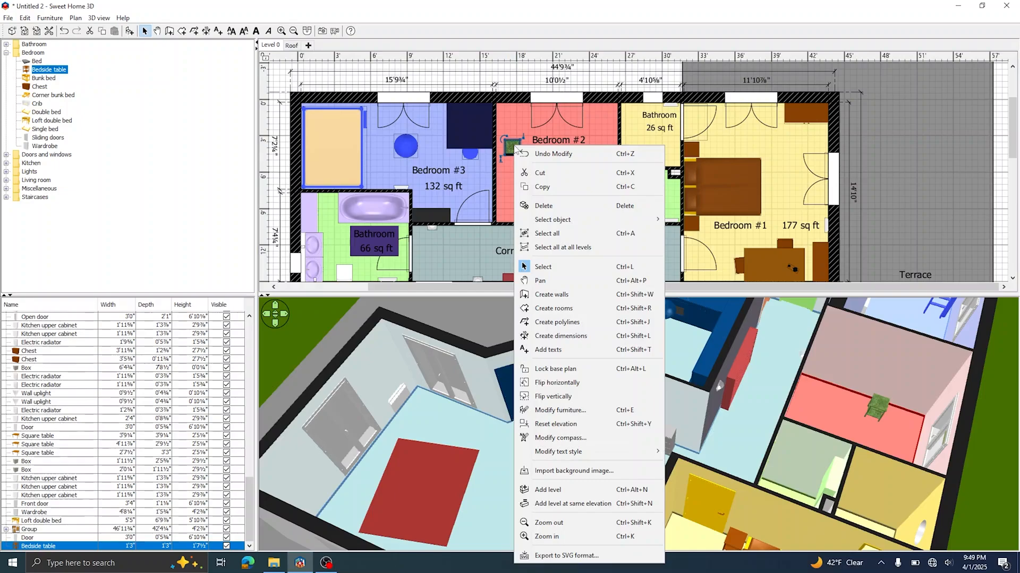
{"action": "left_click", "coordinate": [596, 417]}
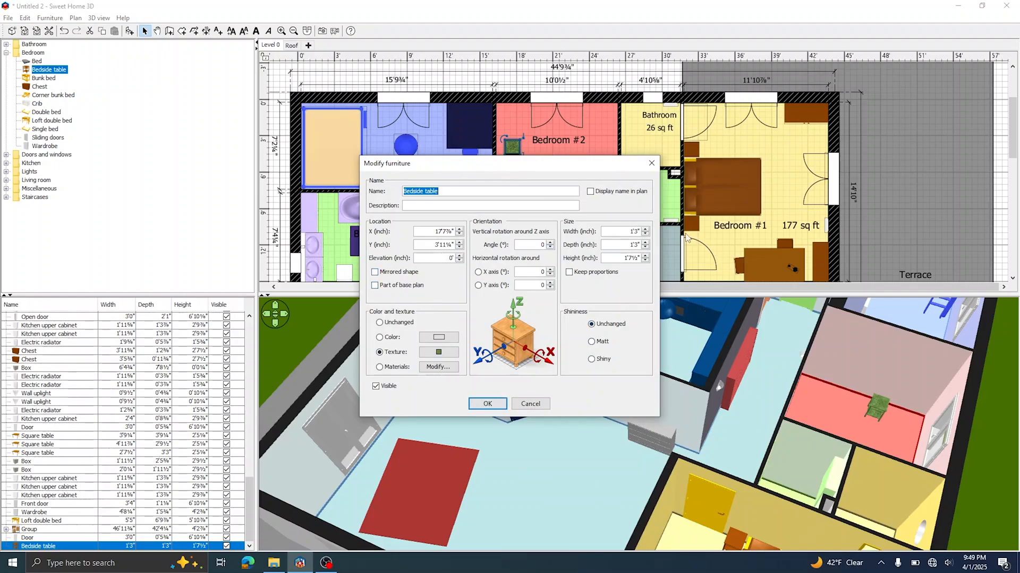
{"action": "left_click", "coordinate": [451, 192]}
{"action": "type", "text": "For Beddro"}
{"action": "key", "text": "BackSpace"}
{"action": "key", "text": "BackSpace"}
{"action": "key", "text": "BackSpace"}
{"action": "key", "text": "BackSpace"}
{"action": "key", "text": "BackSpace"}
{"action": "type", "text": "room2"}
Step: Try the option to display the bedside table's name in the plan and turn it off again
{"action": "left_click", "coordinate": [600, 193]}
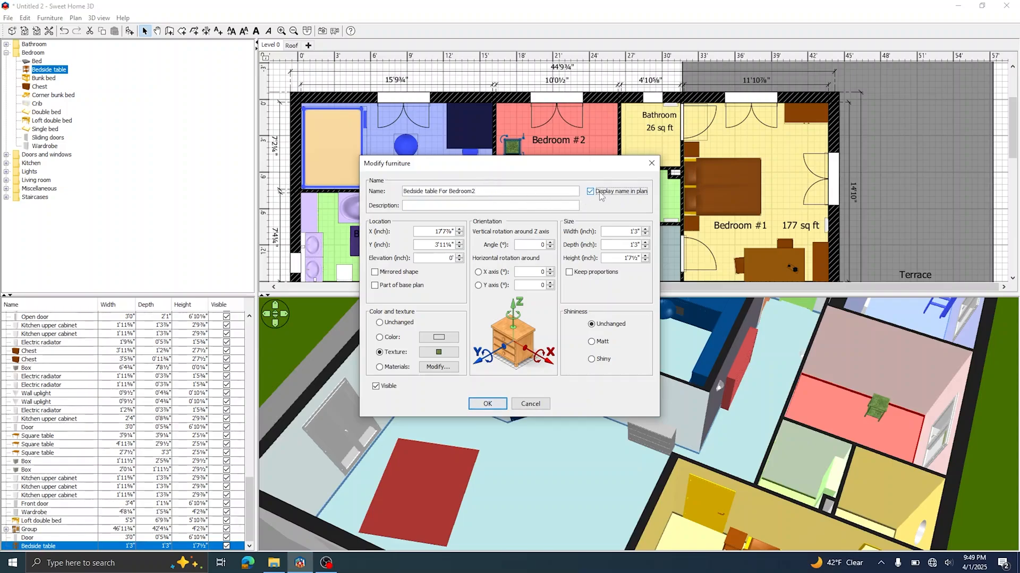
{"action": "left_click_drag", "start_coordinate": [590, 165], "coordinate": [595, 197]}
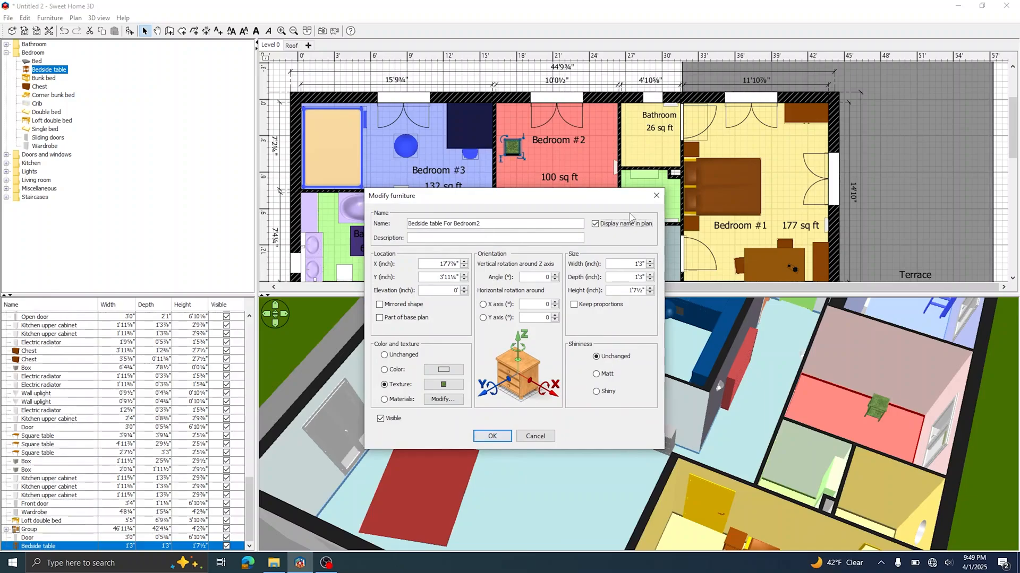
{"action": "left_click", "coordinate": [594, 223]}
Step: Set the bedside table's color and texture back to Unchanged and apply the furniture changes
{"action": "left_click", "coordinate": [402, 356]}
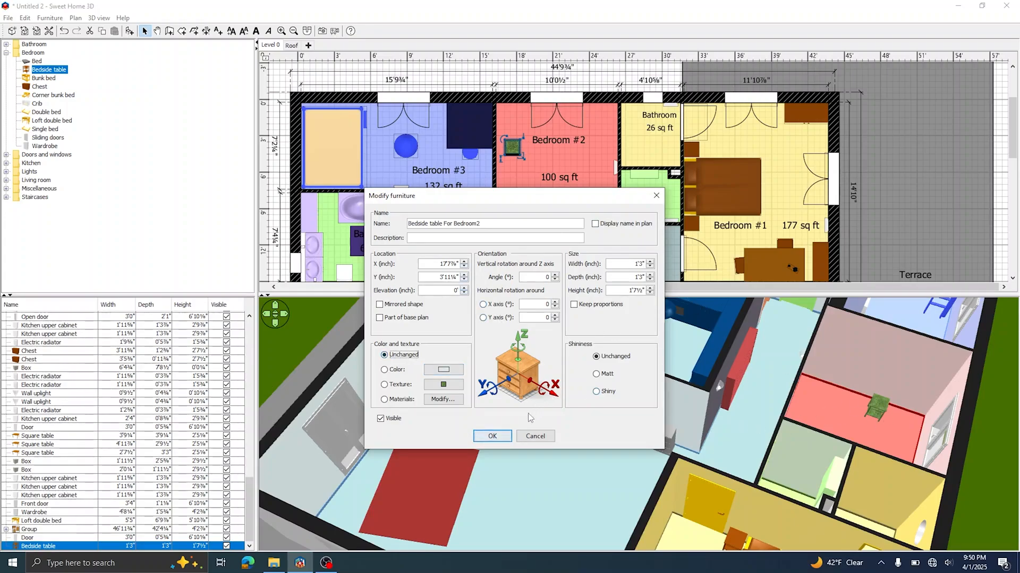
{"action": "left_click", "coordinate": [492, 436]}
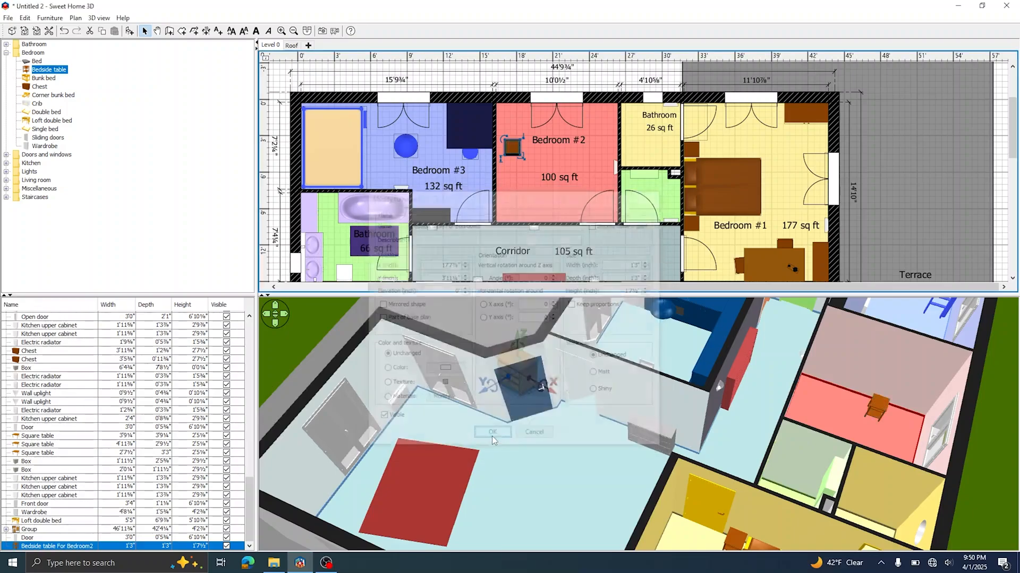
{"action": "left_click", "coordinate": [541, 196]}
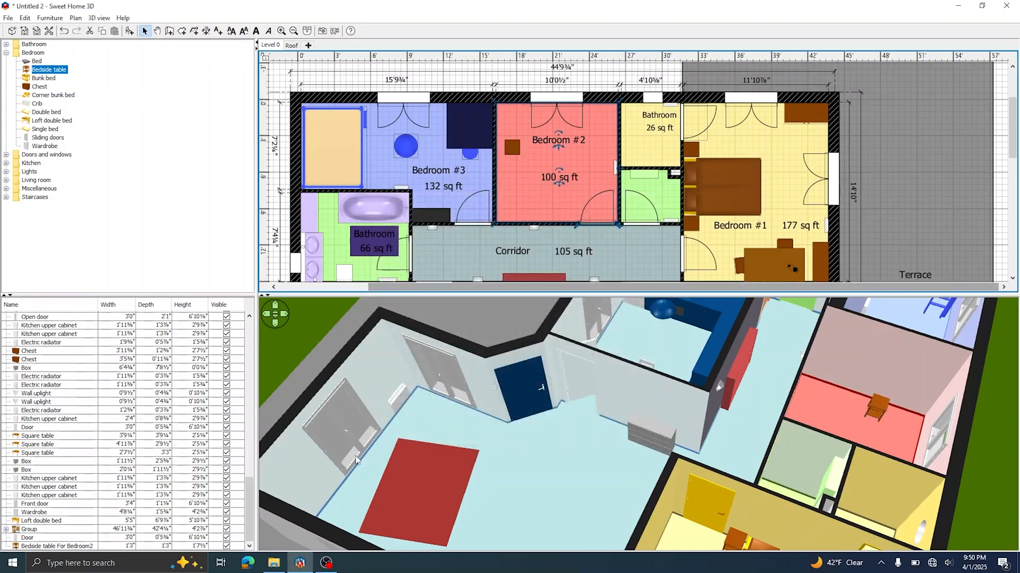